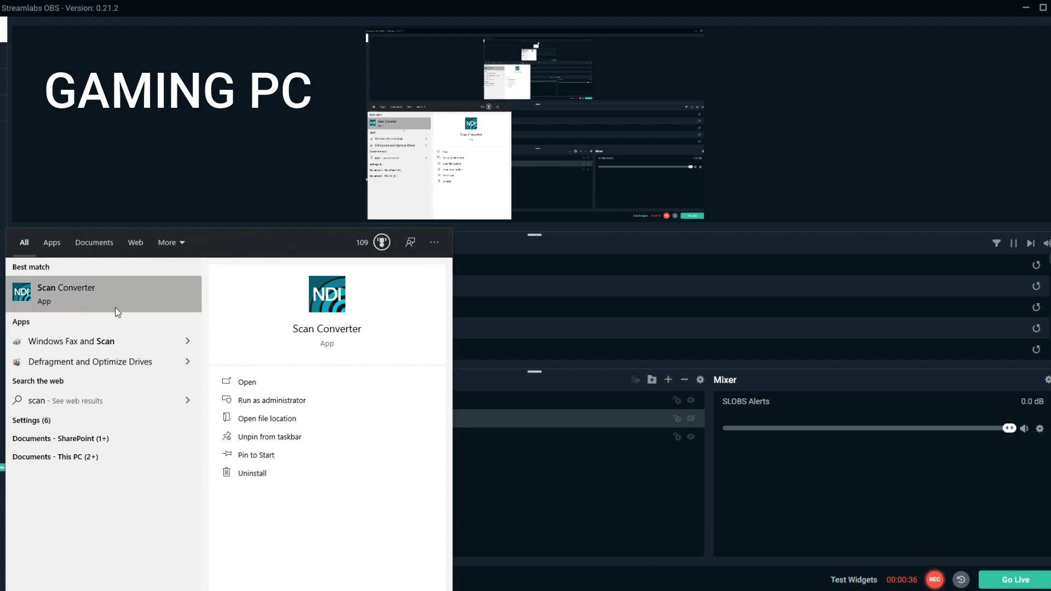
- Launch NDI Scan Converter from the Start menu and reveal the hidden tray icons
{"action": "left_click", "coordinate": [185, 96]}
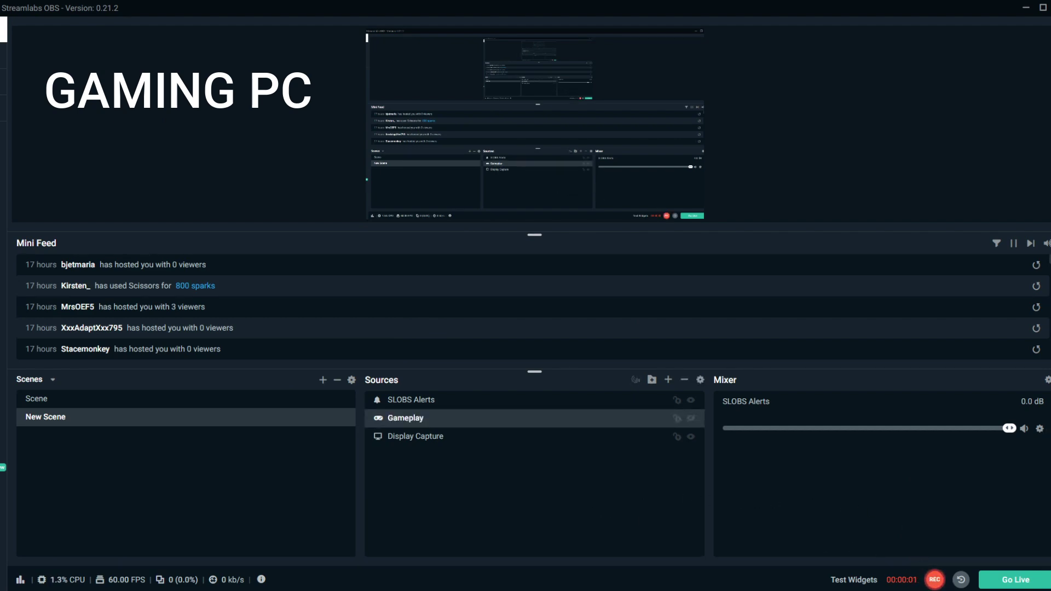
{"action": "left_click", "coordinate": [933, 590]}
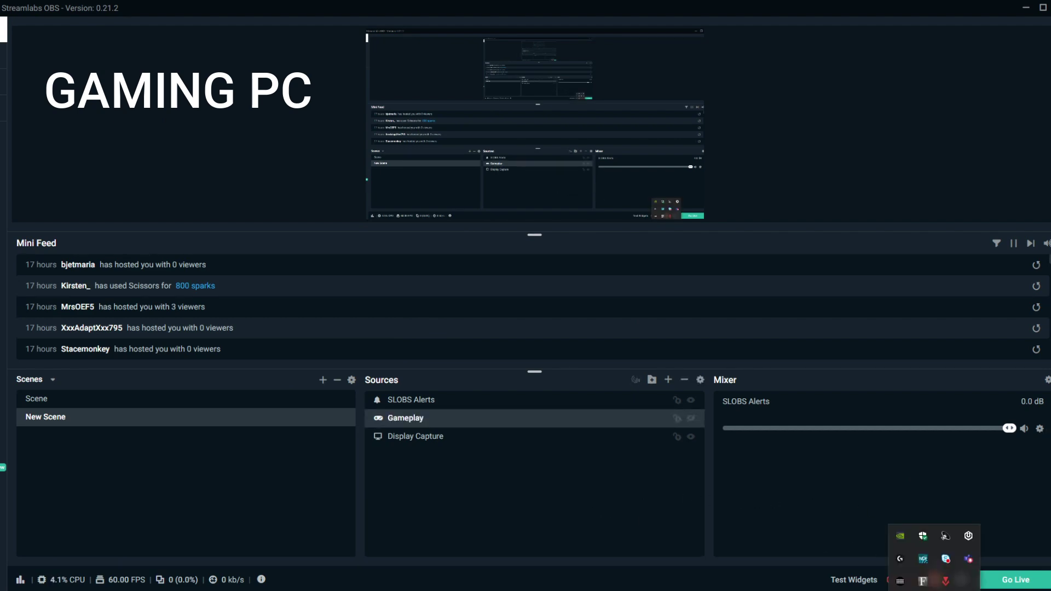
{"action": "right_click", "coordinate": [923, 560]}
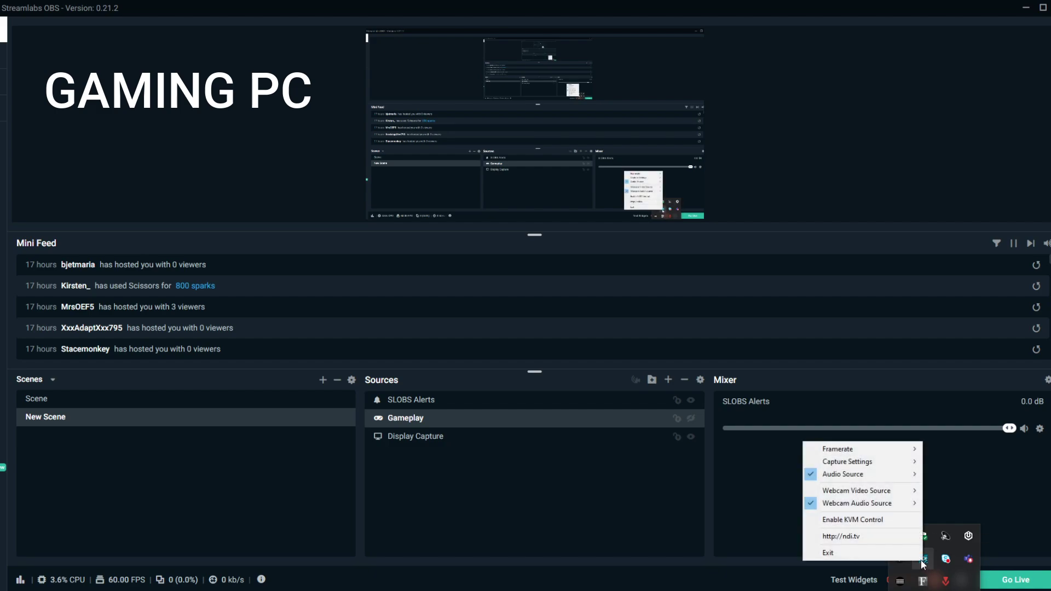
{"action": "mouse_move", "coordinate": [836, 477]}
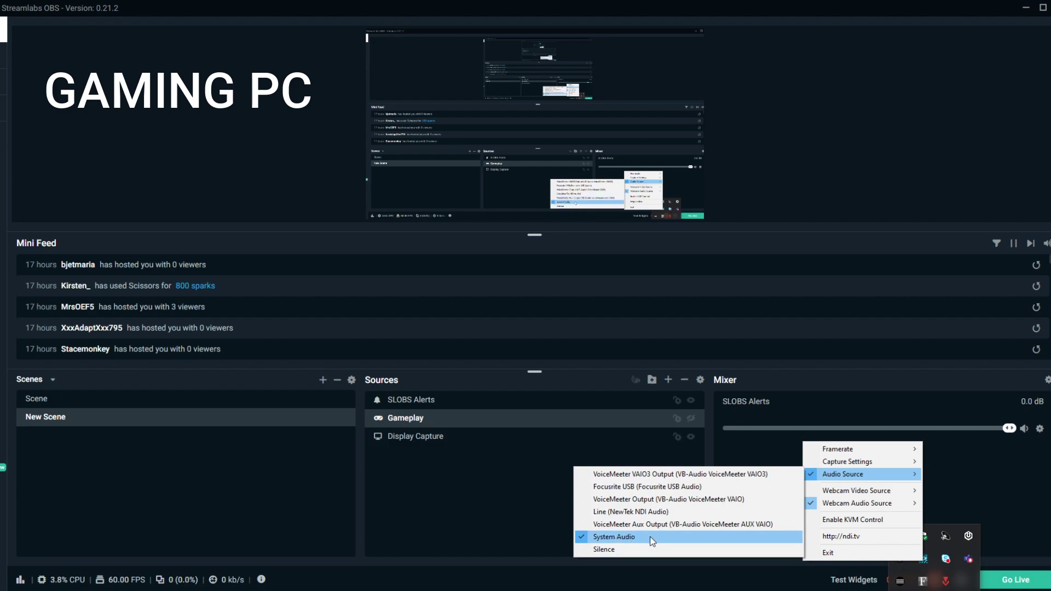
{"action": "mouse_move", "coordinate": [861, 507]}
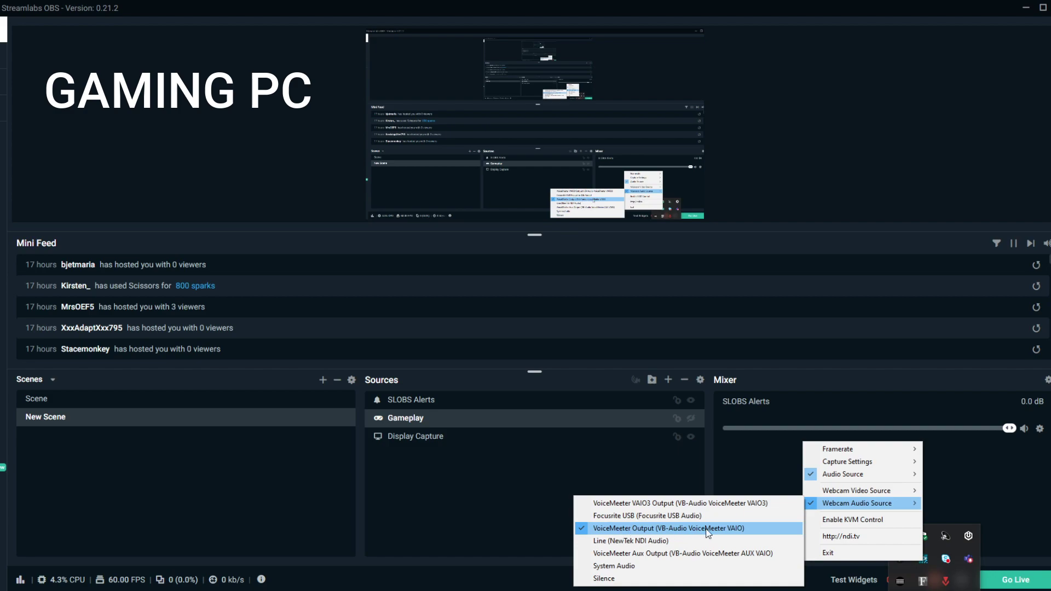
{"action": "mouse_move", "coordinate": [846, 450]}
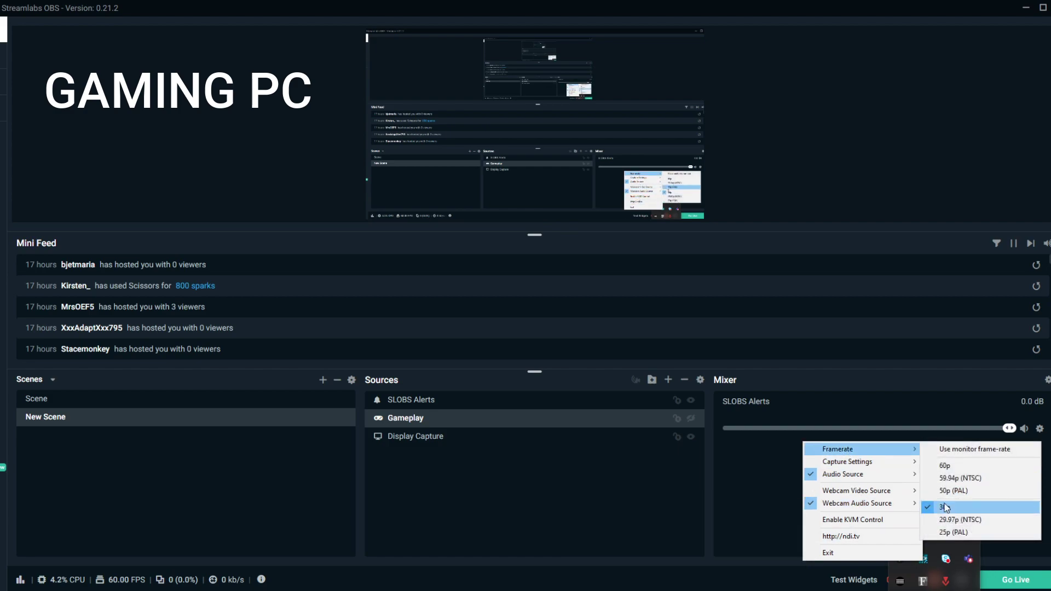
{"action": "mouse_move", "coordinate": [868, 464]}
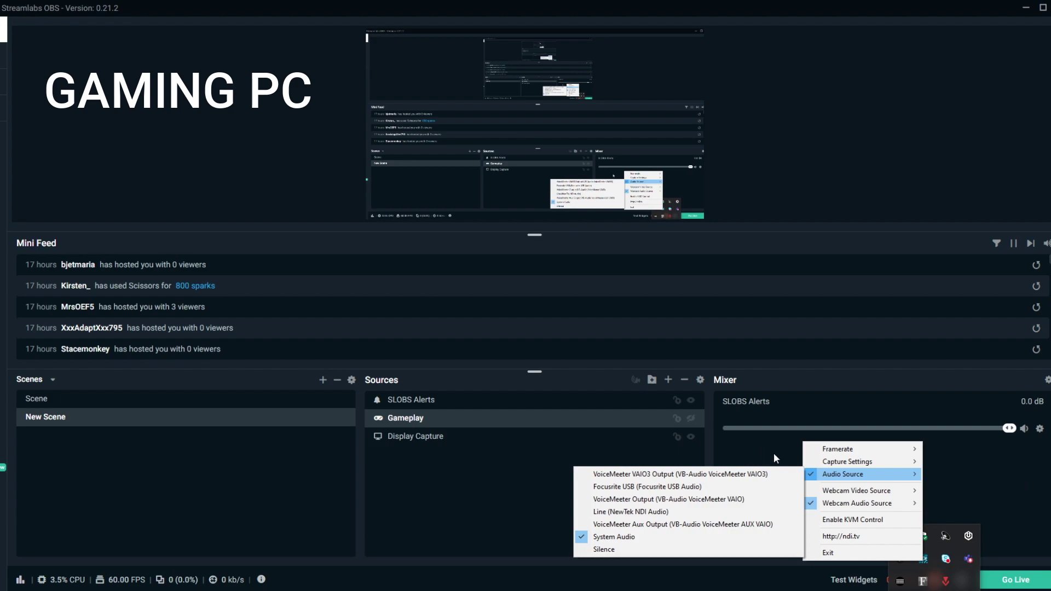
{"action": "mouse_move", "coordinate": [821, 504]}
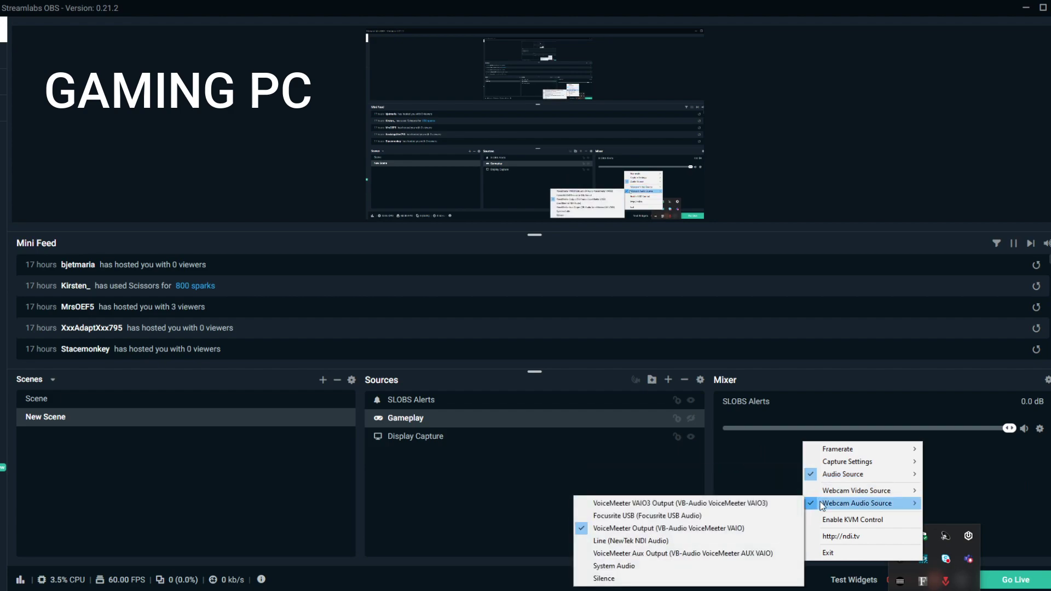
{"action": "left_click", "coordinate": [776, 459]}
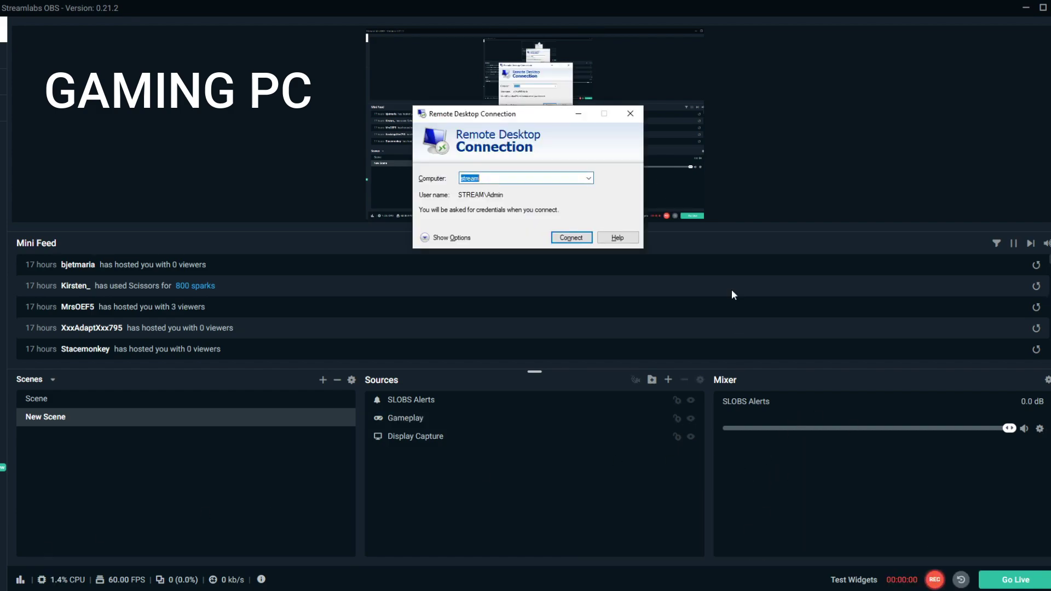
- Connect via Remote Desktop to the computer 'stream' and sign in with its password
{"action": "left_click", "coordinate": [518, 121]}
{"action": "left_click_drag", "start_coordinate": [519, 122], "coordinate": [513, 138]}
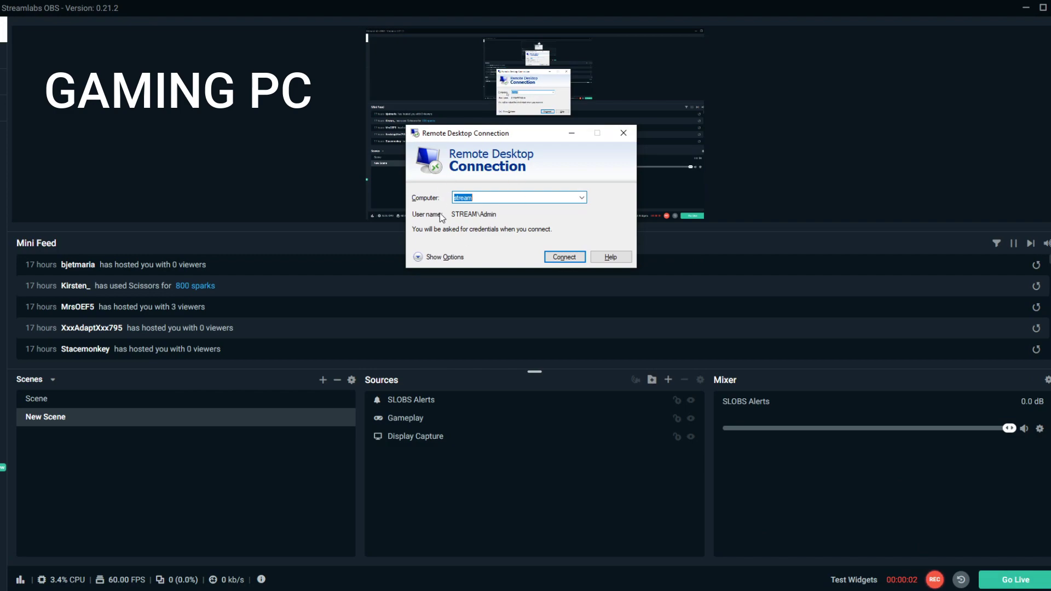
{"action": "left_click", "coordinate": [560, 257]}
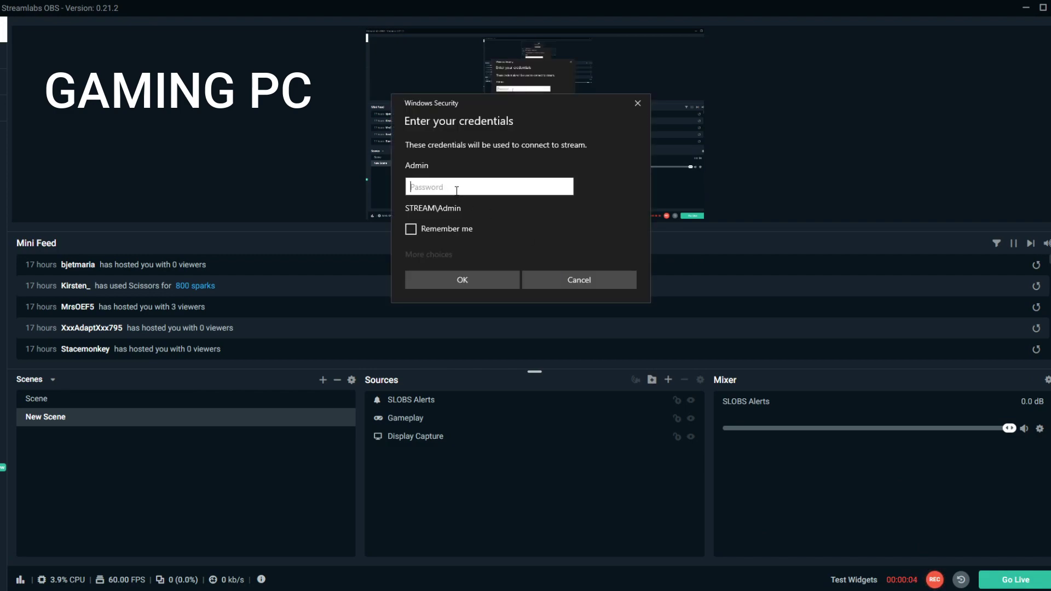
{"action": "type", "text": "********"}
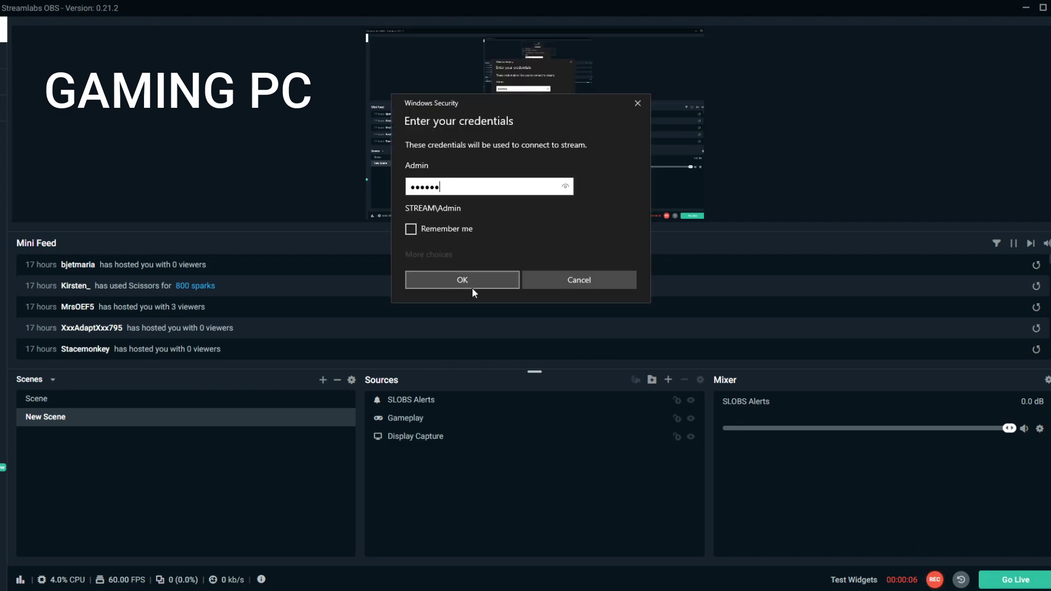
{"action": "left_click", "coordinate": [468, 287]}
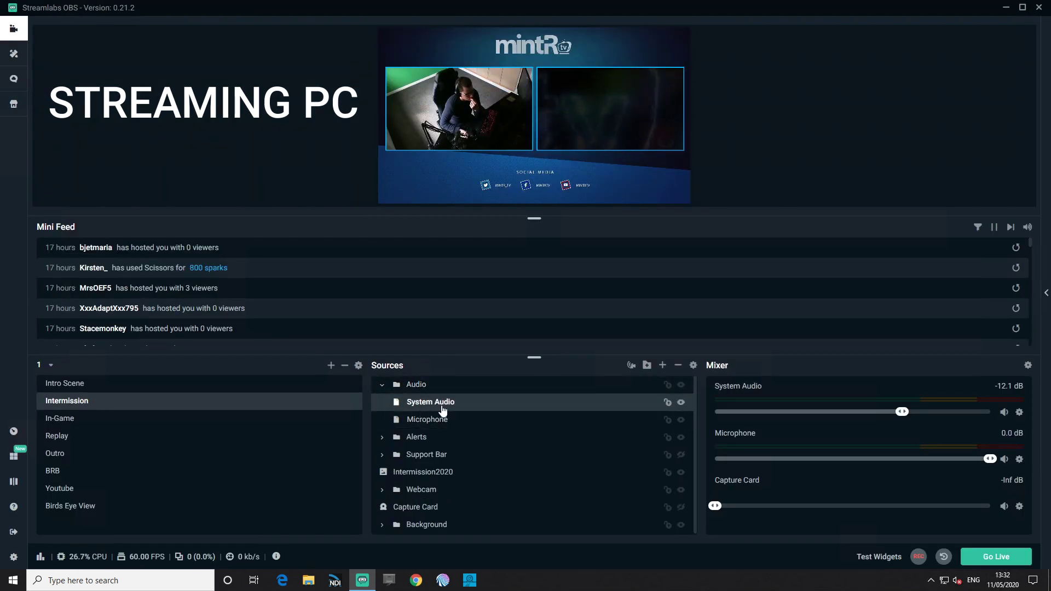
{"action": "left_click", "coordinate": [663, 365]}
{"action": "scroll", "coordinate": [241, 405], "scroll_direction": "down", "scroll_amount": 1}
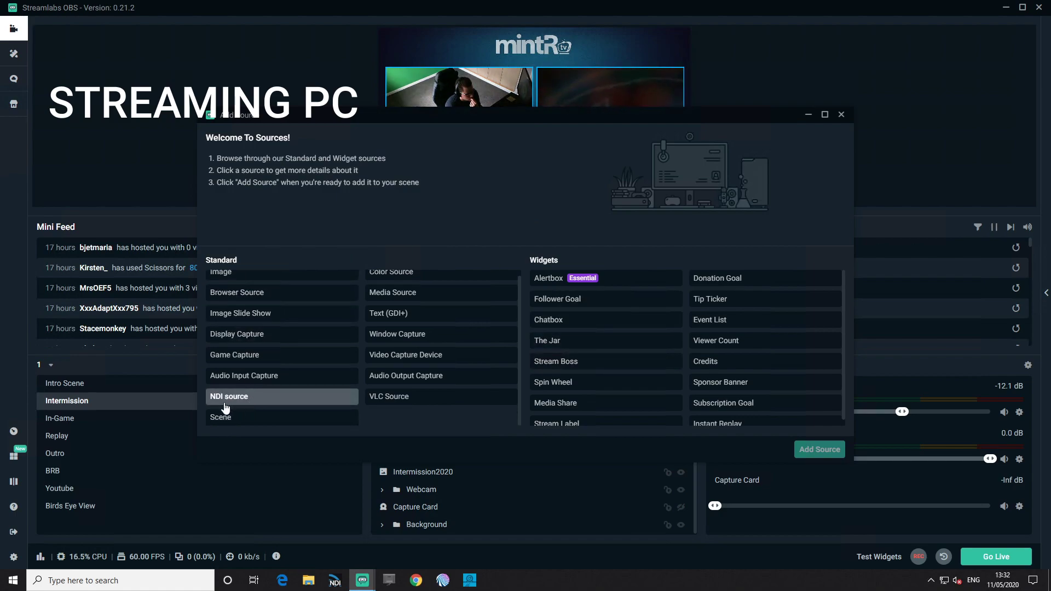
{"action": "left_click", "coordinate": [245, 401]}
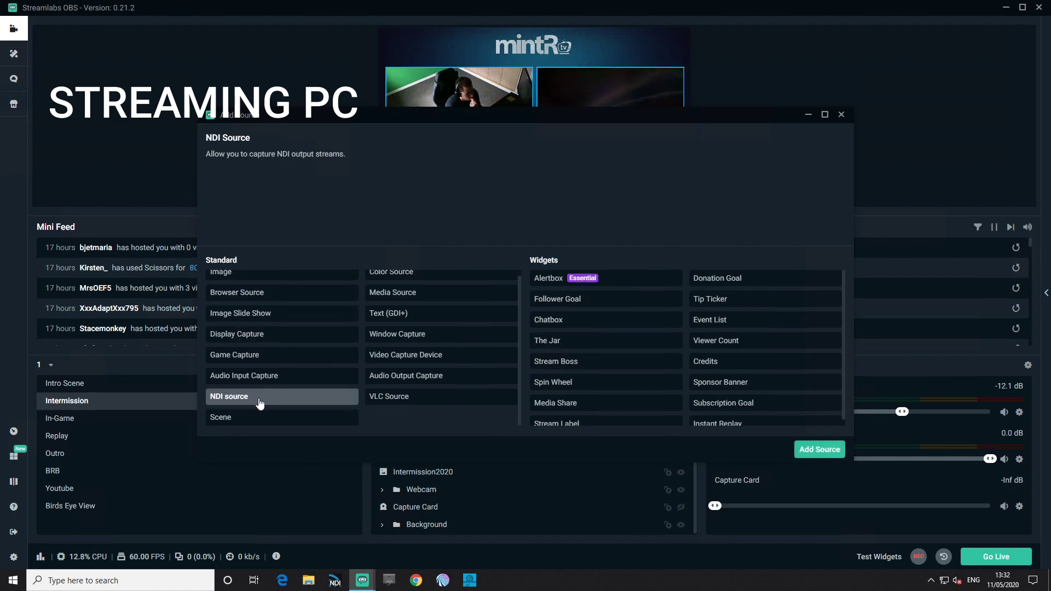
{"action": "left_click", "coordinate": [808, 449]}
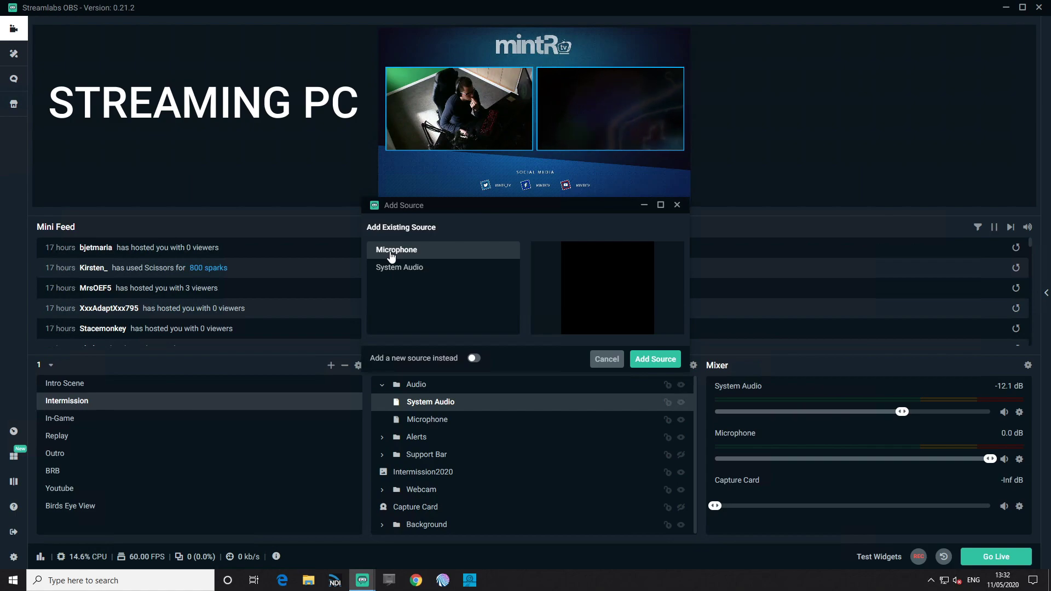
{"action": "left_click", "coordinate": [397, 268]}
{"action": "left_click", "coordinate": [402, 249]}
{"action": "left_click", "coordinate": [402, 267]}
{"action": "left_click", "coordinate": [409, 250]}
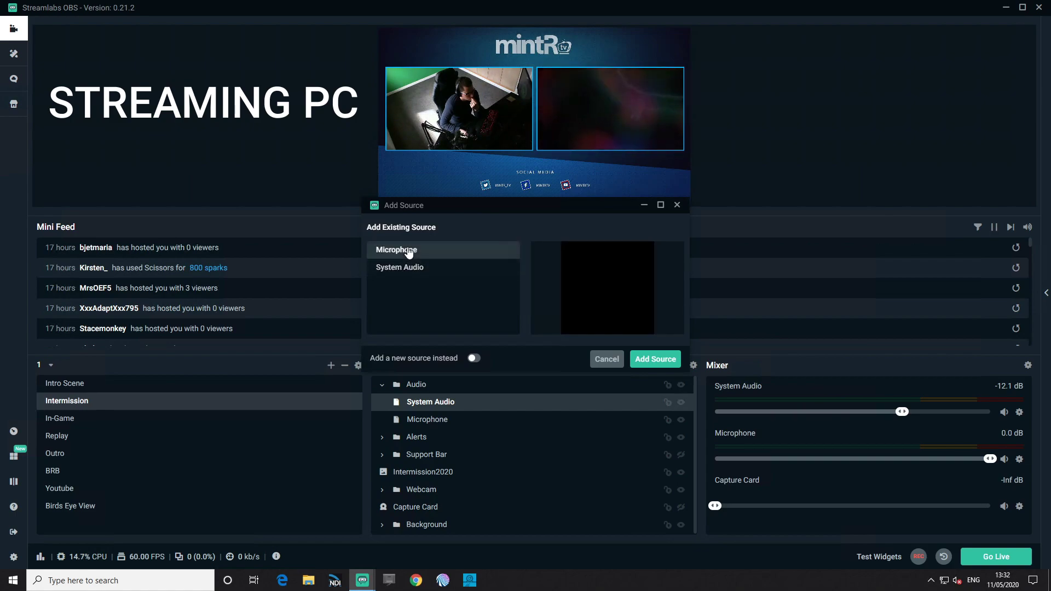
- Point System Audio's NDI source at RTX 2070 SUPER 1 with Audio Only bandwidth and Internal sync
{"action": "left_click", "coordinate": [677, 204]}
{"action": "double_click", "coordinate": [526, 404]}
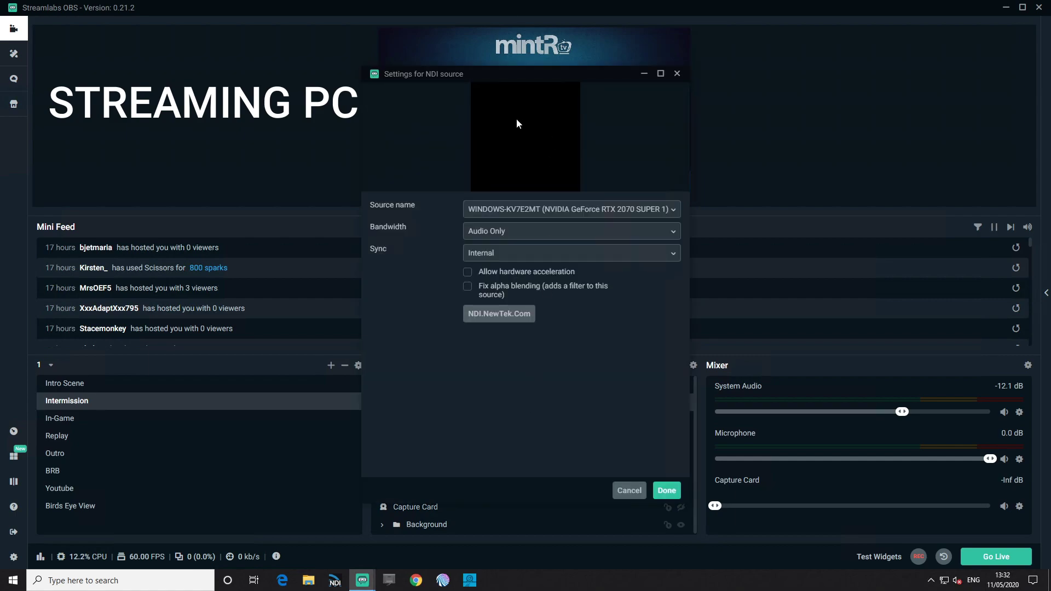
{"action": "left_click_drag", "start_coordinate": [465, 74], "coordinate": [276, 55]}
{"action": "left_click", "coordinate": [379, 198]}
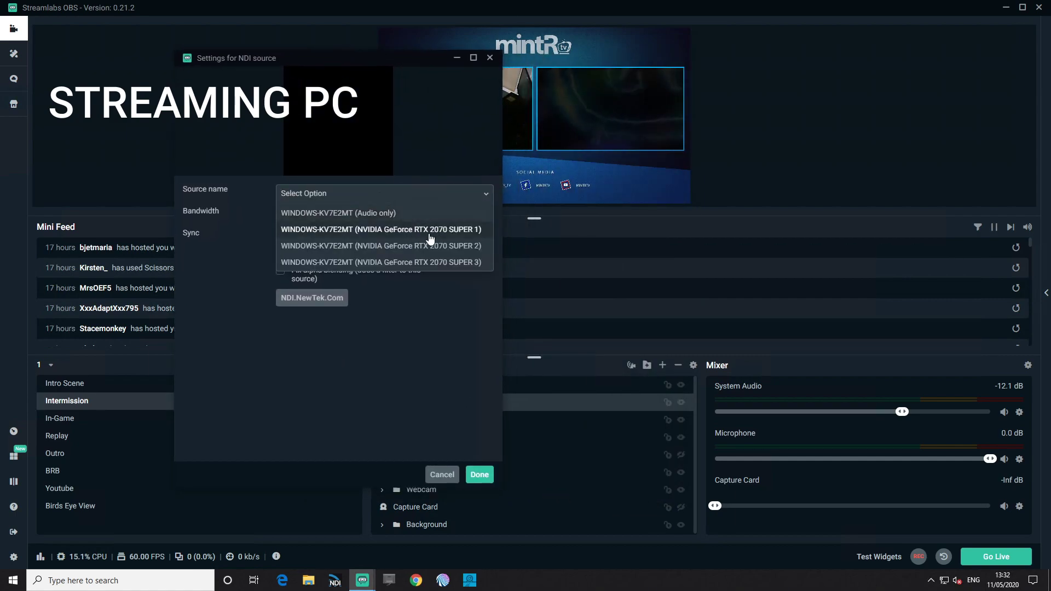
{"action": "left_click", "coordinate": [417, 230]}
{"action": "left_click", "coordinate": [385, 193]}
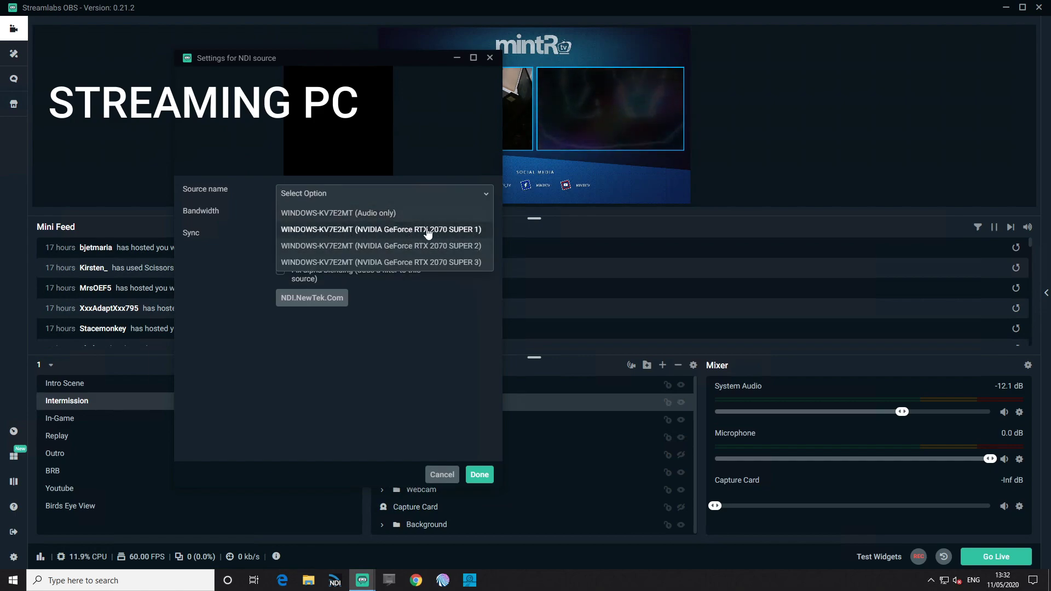
{"action": "left_click", "coordinate": [332, 232]}
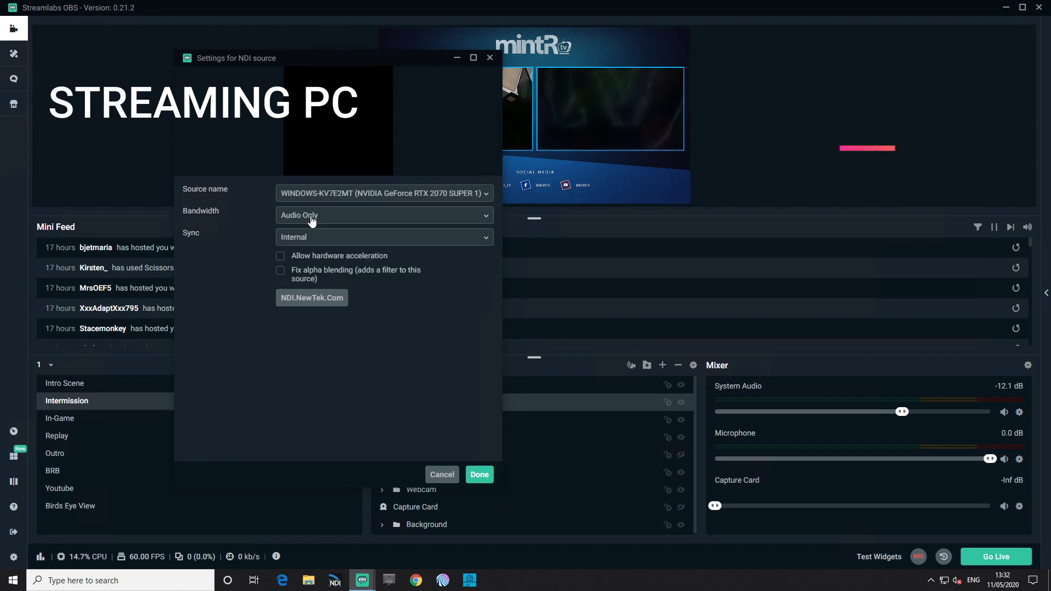
{"action": "left_click", "coordinate": [307, 217]}
{"action": "left_click", "coordinate": [301, 267]}
{"action": "left_click", "coordinate": [300, 238]}
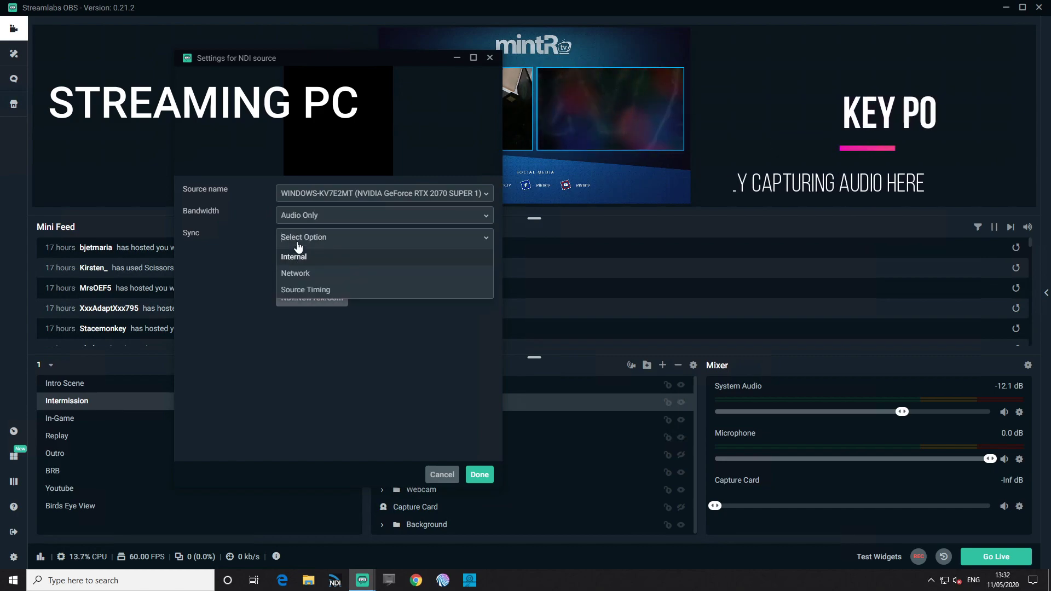
{"action": "left_click", "coordinate": [299, 261]}
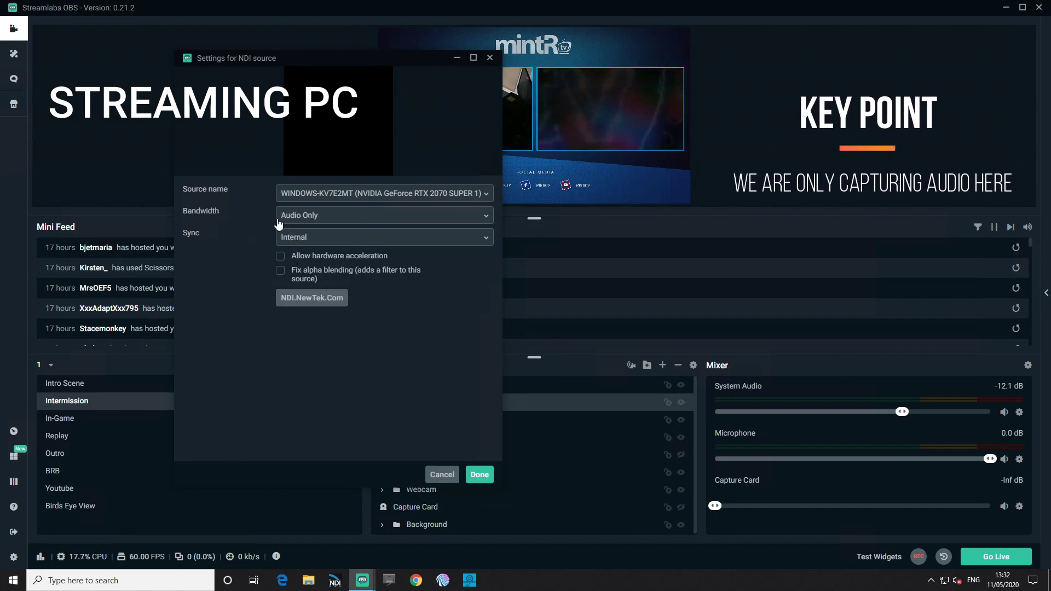
- Save System Audio, then set Microphone to the (Audio only) NDI stream, Audio Only bandwidth, Internal sync
{"action": "left_click", "coordinate": [479, 475]}
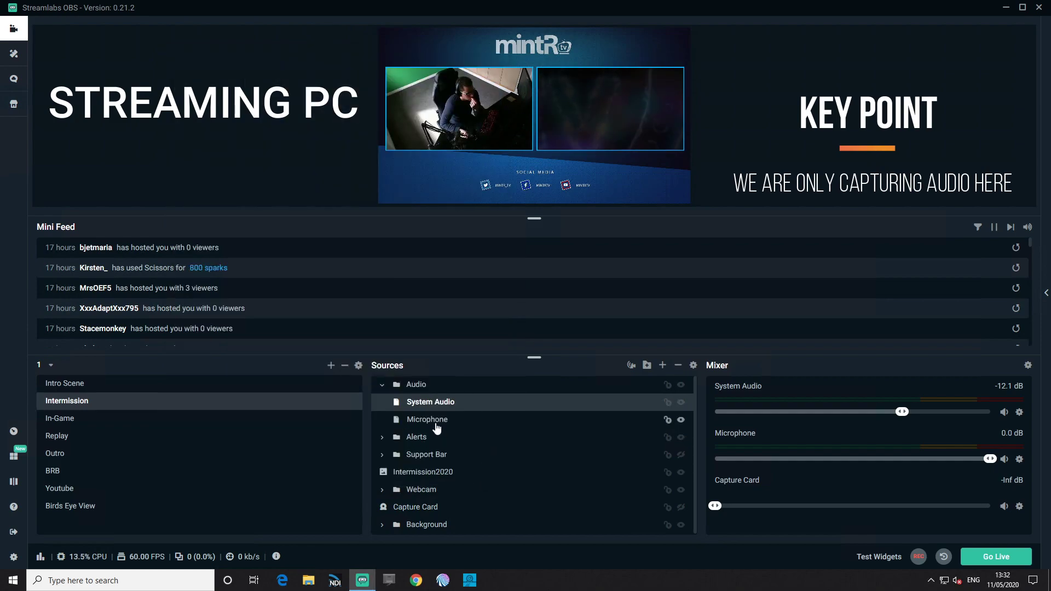
{"action": "left_click", "coordinate": [460, 423]}
{"action": "double_click", "coordinate": [460, 426]}
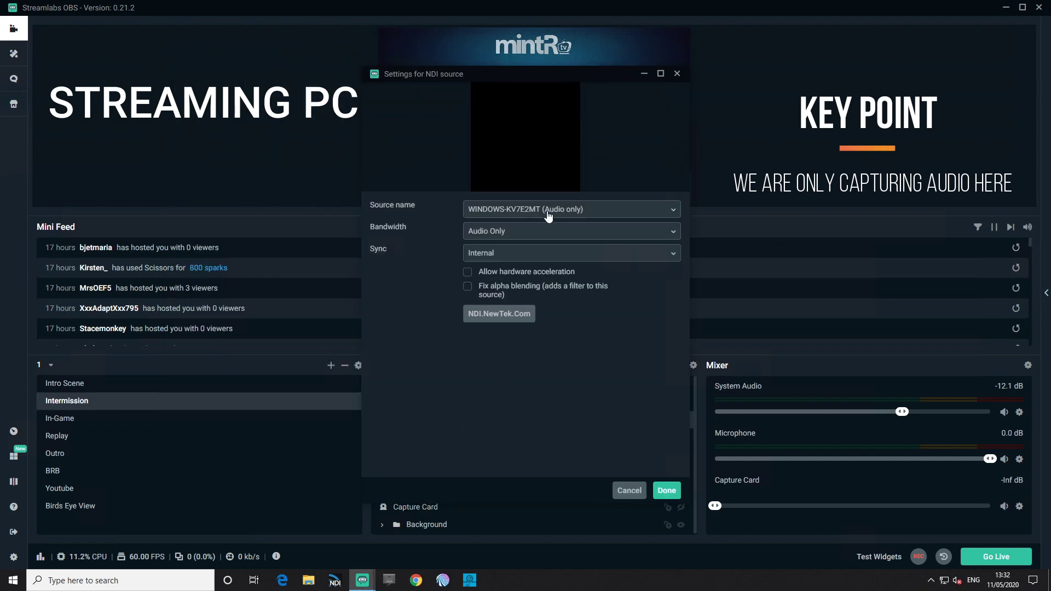
{"action": "left_click", "coordinate": [569, 210]}
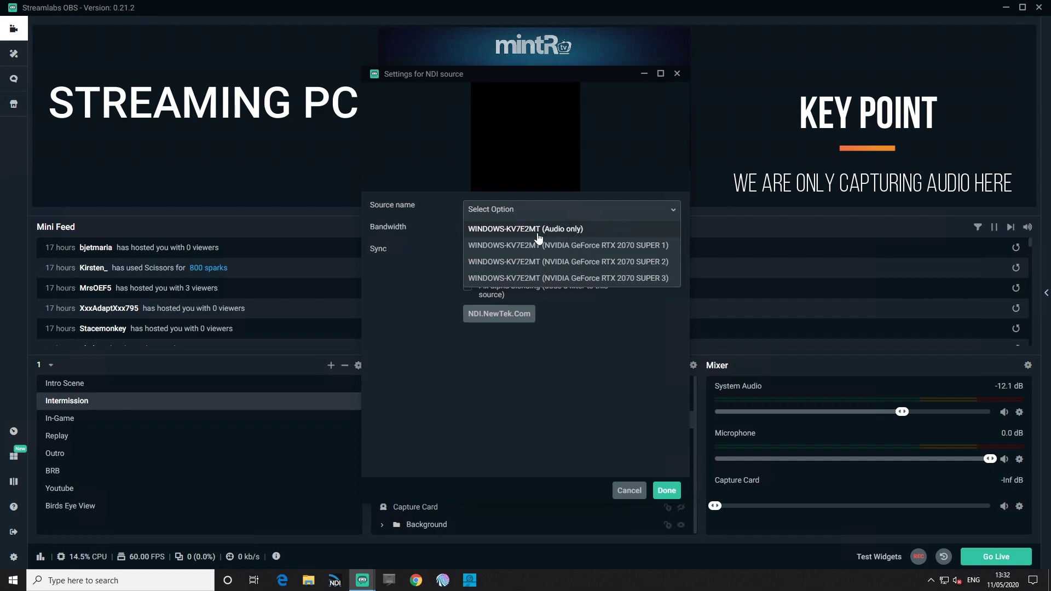
{"action": "left_click", "coordinate": [586, 235]}
{"action": "left_click", "coordinate": [494, 232]}
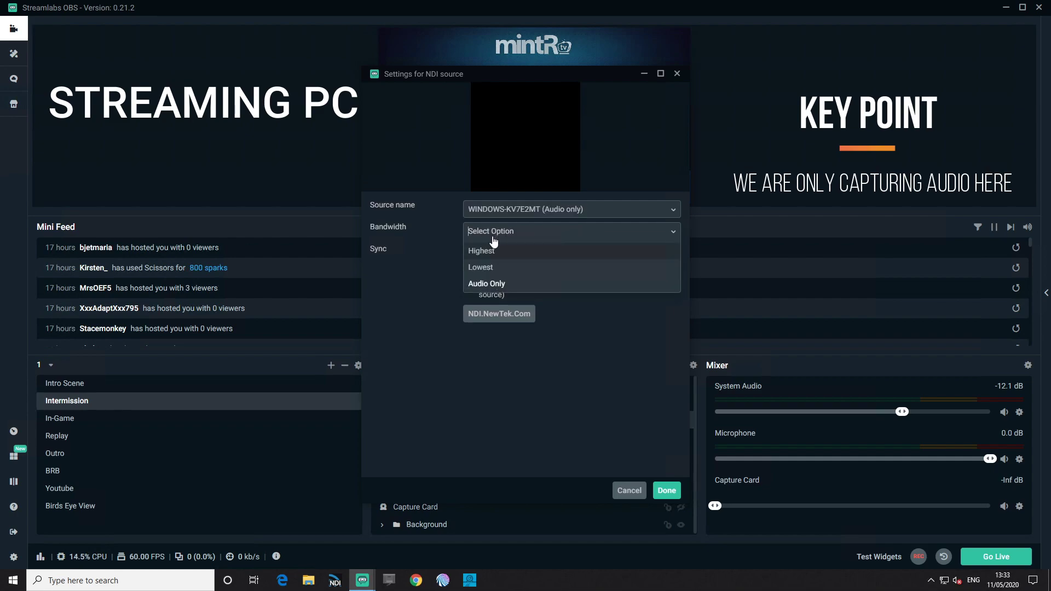
{"action": "left_click", "coordinate": [486, 285]}
{"action": "left_click", "coordinate": [472, 259]}
{"action": "left_click", "coordinate": [491, 272]}
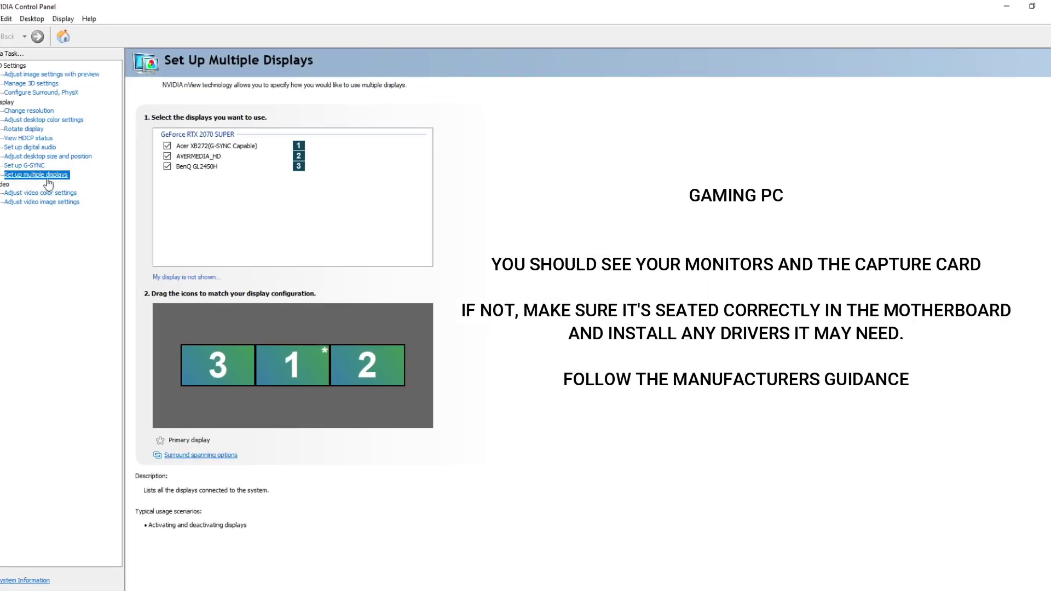
- Check the Acer, AVERMEDIA_HD and BenQ displays, identifying the AVERMEDIA_HD capture card as display 2
{"action": "left_click", "coordinate": [208, 147]}
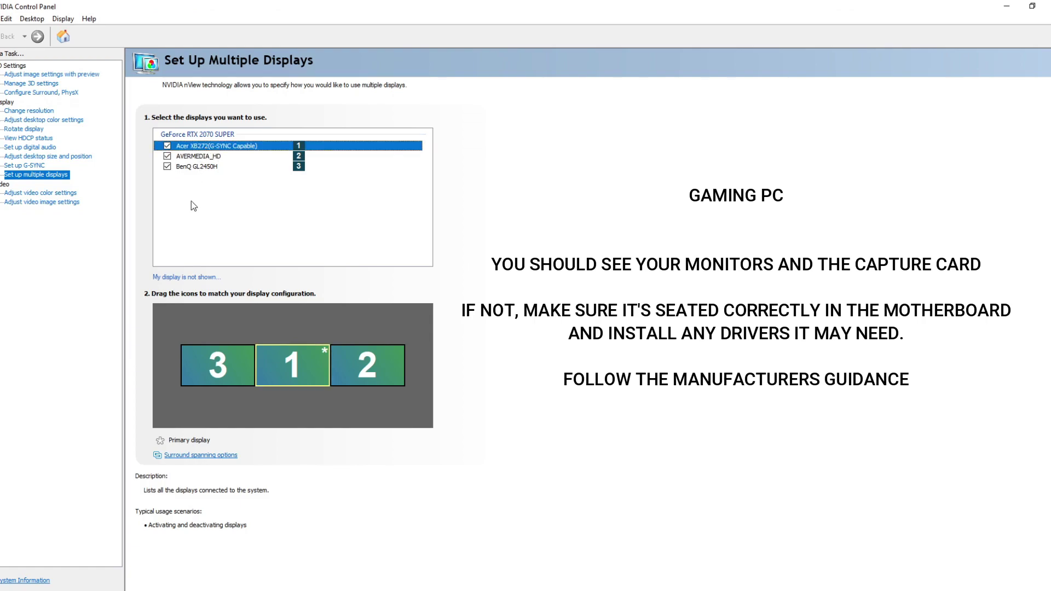
{"action": "left_click", "coordinate": [197, 157]}
{"action": "left_click", "coordinate": [187, 167]}
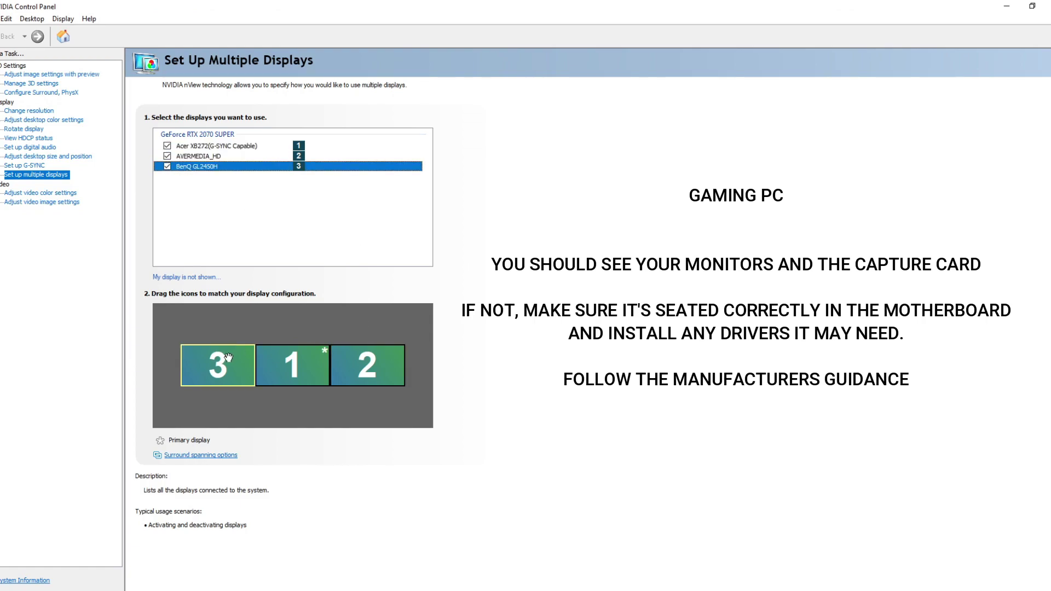
{"action": "left_click", "coordinate": [290, 364]}
{"action": "left_click", "coordinate": [372, 368]}
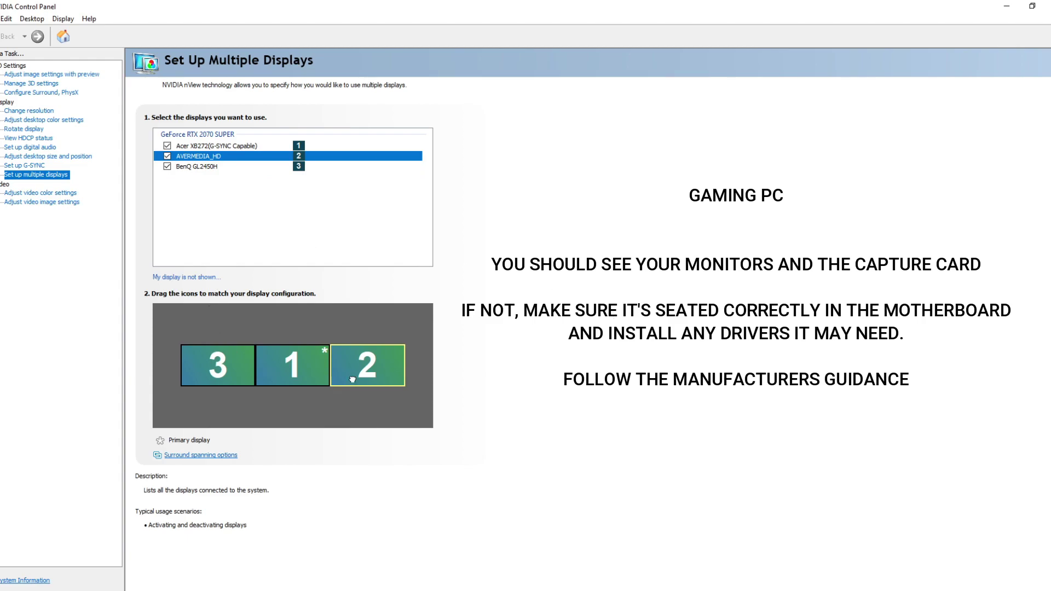
{"action": "left_click", "coordinate": [310, 375]}
{"action": "left_click", "coordinate": [186, 368]}
{"action": "left_click", "coordinate": [287, 371]}
{"action": "left_click", "coordinate": [372, 366]}
{"action": "left_click", "coordinate": [52, 74]}
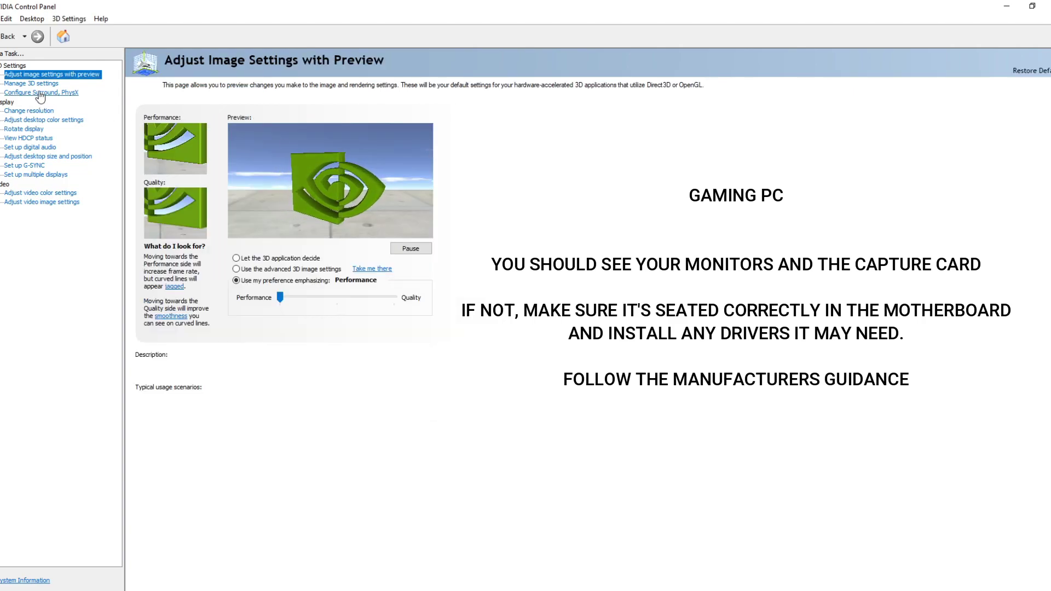
- Review the AVERMEDIA_HD capture card's and BenQ monitor's settings on the Change resolution page
{"action": "left_click", "coordinate": [36, 112]}
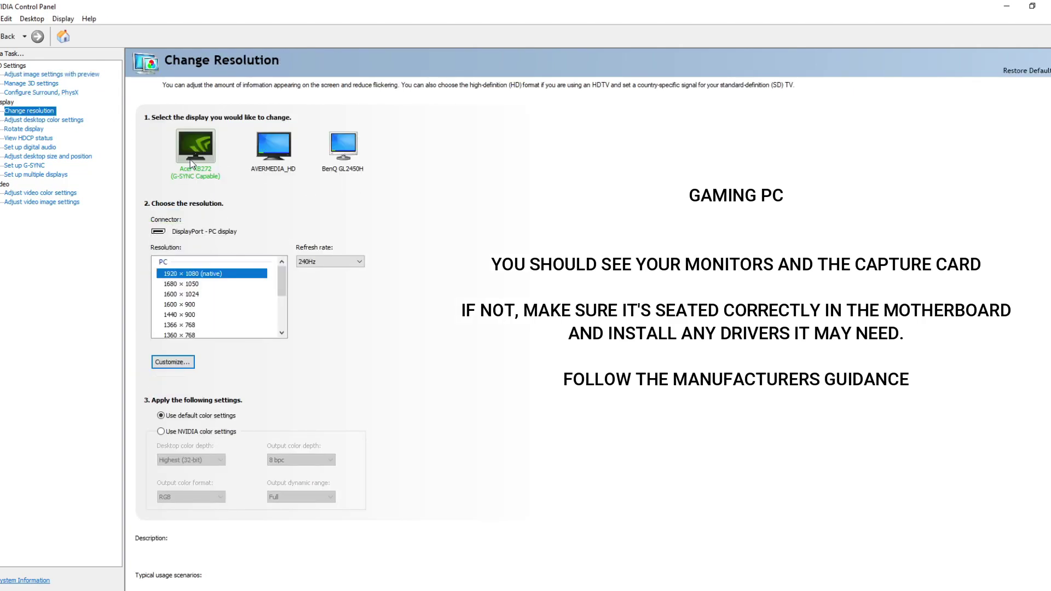
{"action": "left_click", "coordinate": [258, 164]}
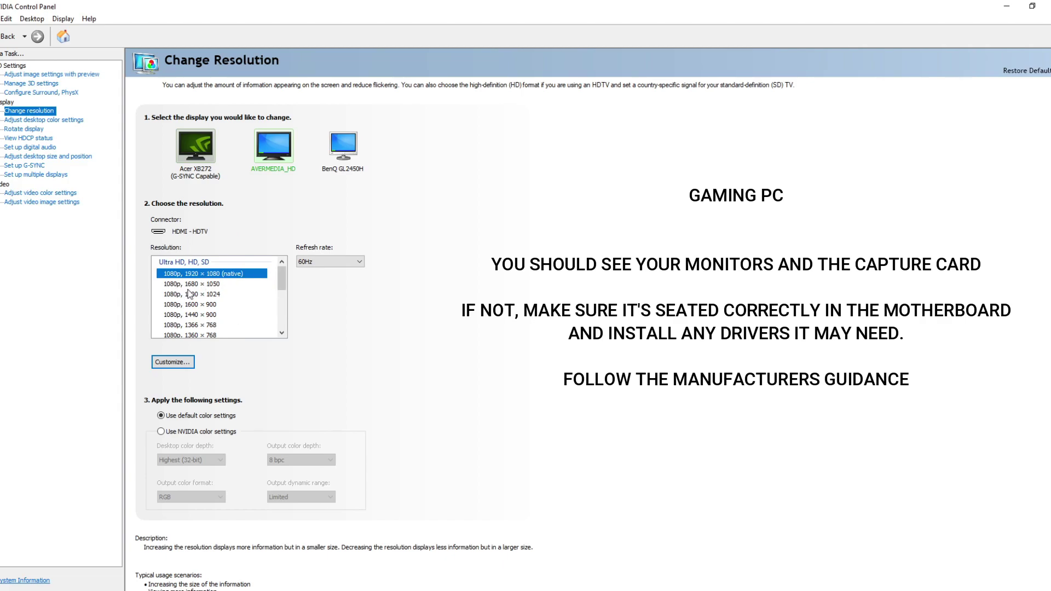
{"action": "left_click", "coordinate": [345, 153]}
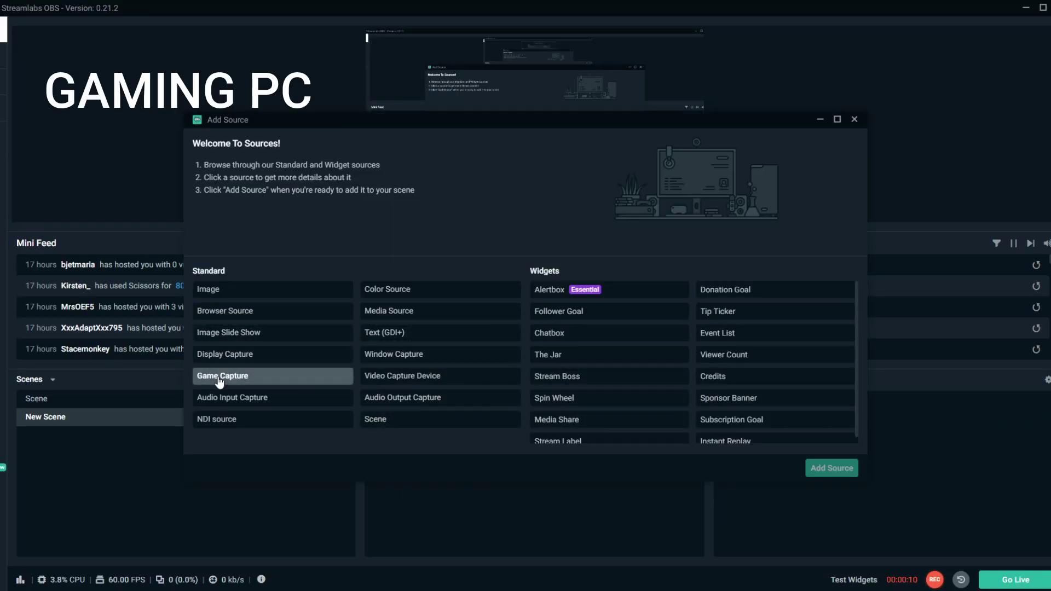
- Create a new Game Capture source named 'Gameplay' capturing any fullscreen application
{"action": "left_click", "coordinate": [286, 376]}
{"action": "left_click", "coordinate": [817, 467]}
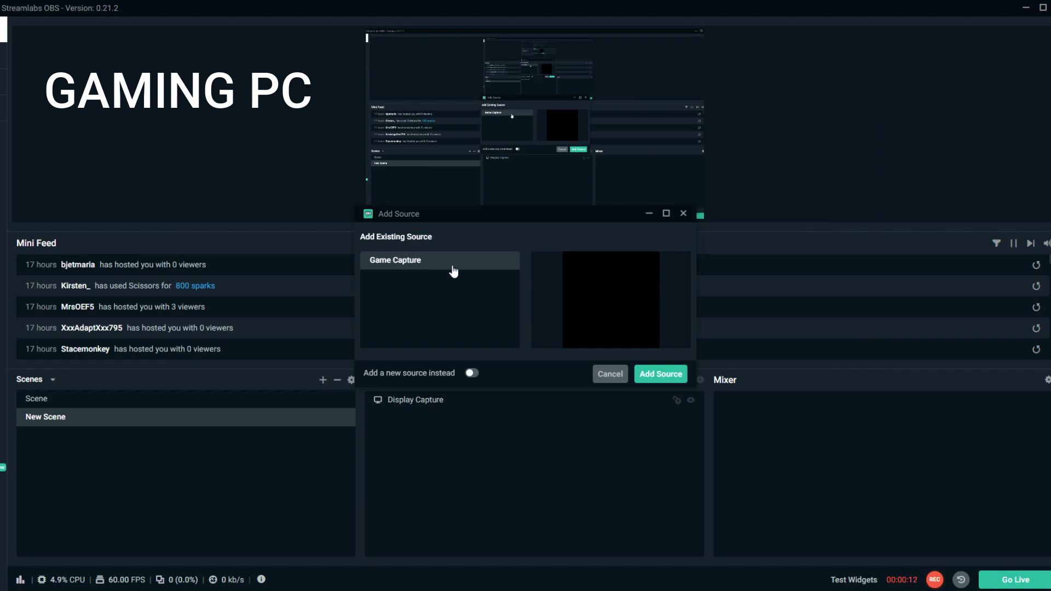
{"action": "left_click", "coordinate": [472, 375]}
{"action": "key", "text": "ctrl+a"}
{"action": "type", "text": "Gameplay"}
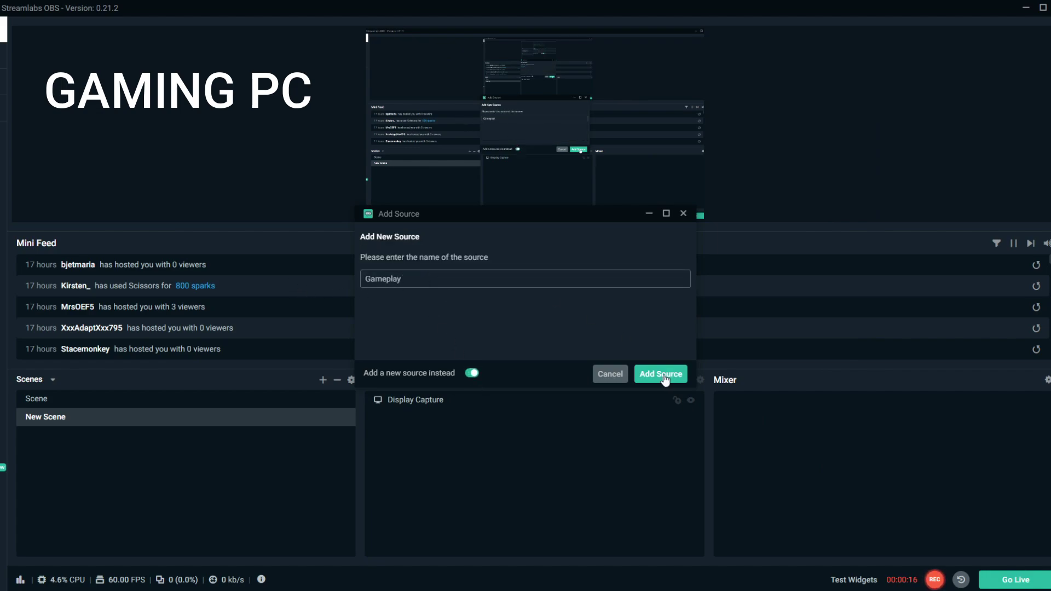
{"action": "left_click", "coordinate": [660, 374]}
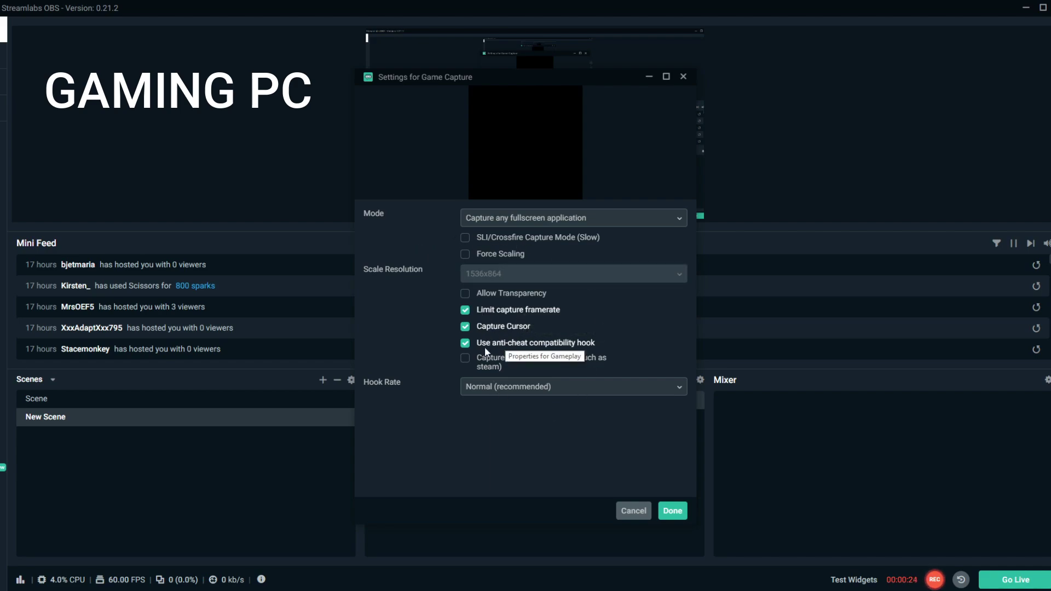
{"action": "left_click", "coordinate": [672, 510]}
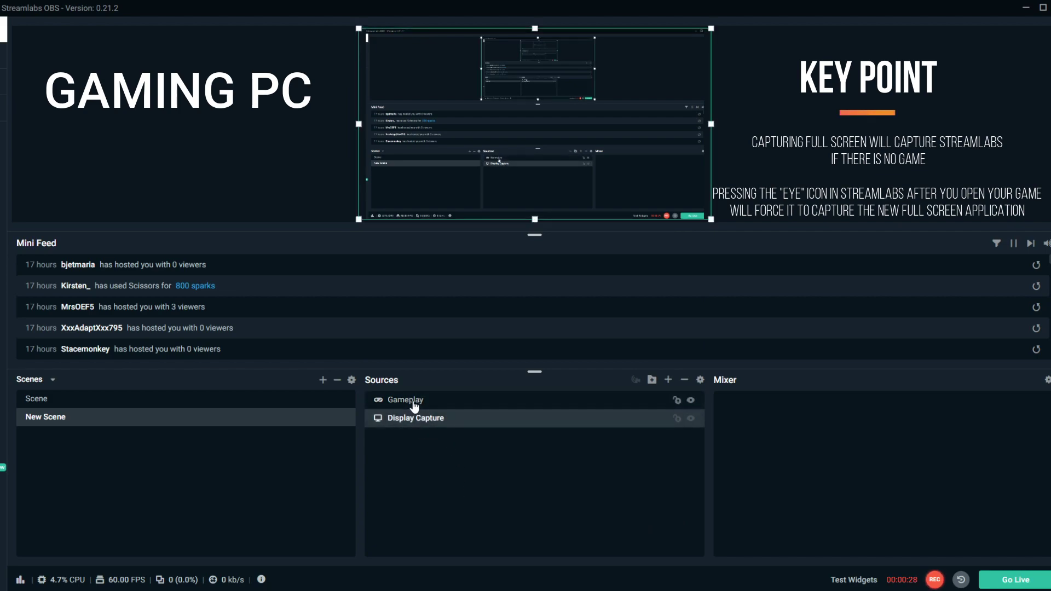
- Add a new Alertbox source named 'SLOBS alerts' with default settings
{"action": "left_click", "coordinate": [668, 379]}
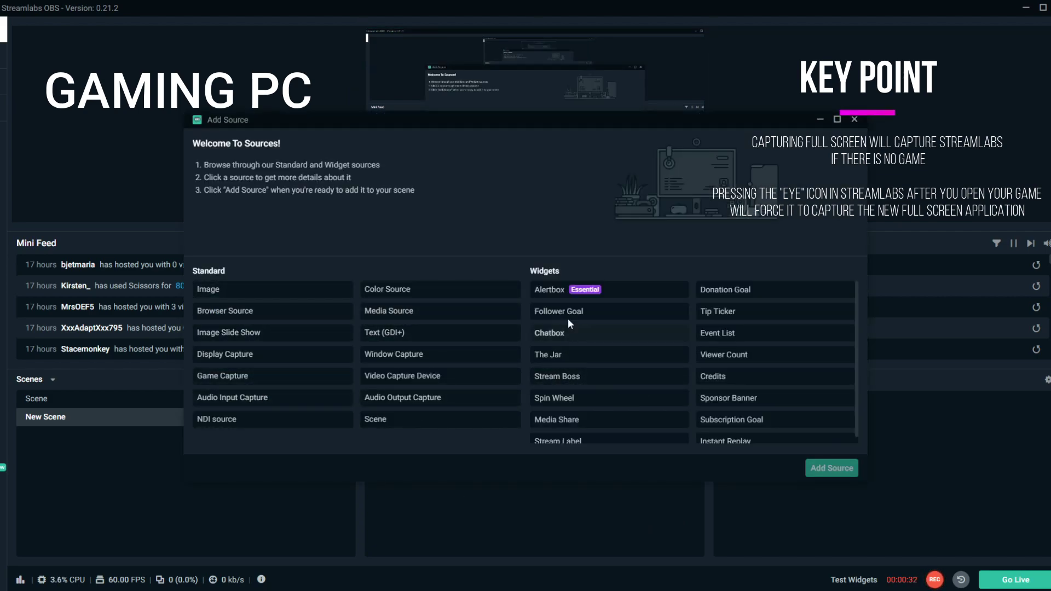
{"action": "left_click", "coordinate": [552, 290]}
{"action": "left_click", "coordinate": [831, 468]}
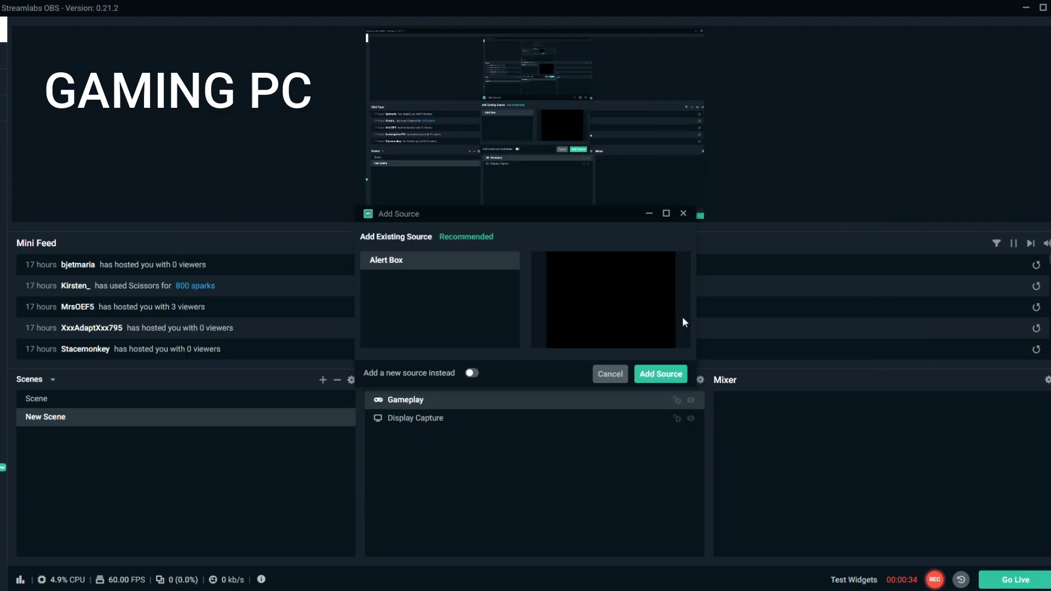
{"action": "left_click", "coordinate": [471, 373]}
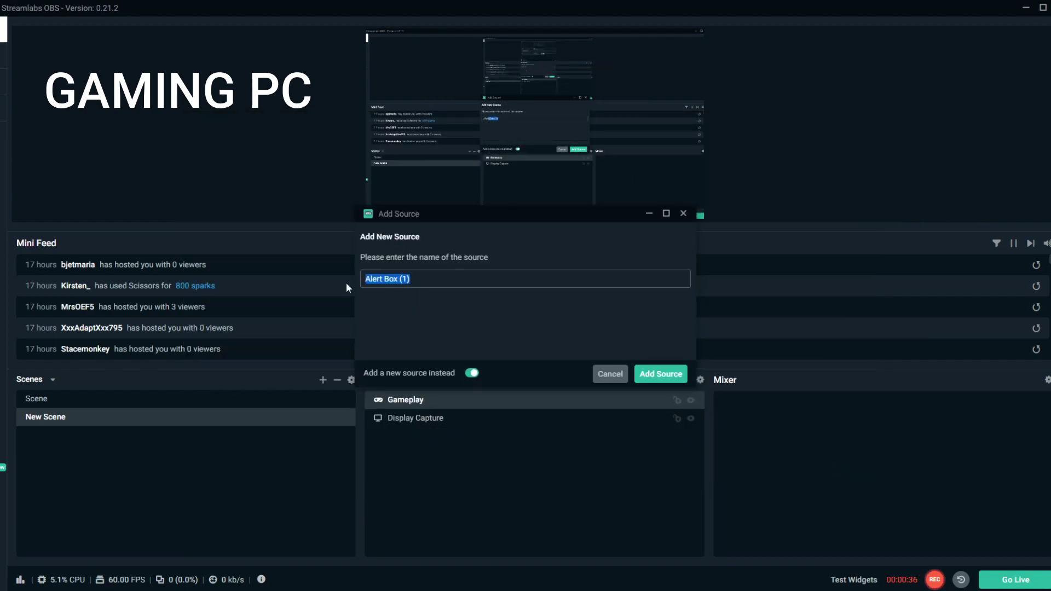
{"action": "type", "text": "SLOBS alerts"}
{"action": "left_click", "coordinate": [665, 374]}
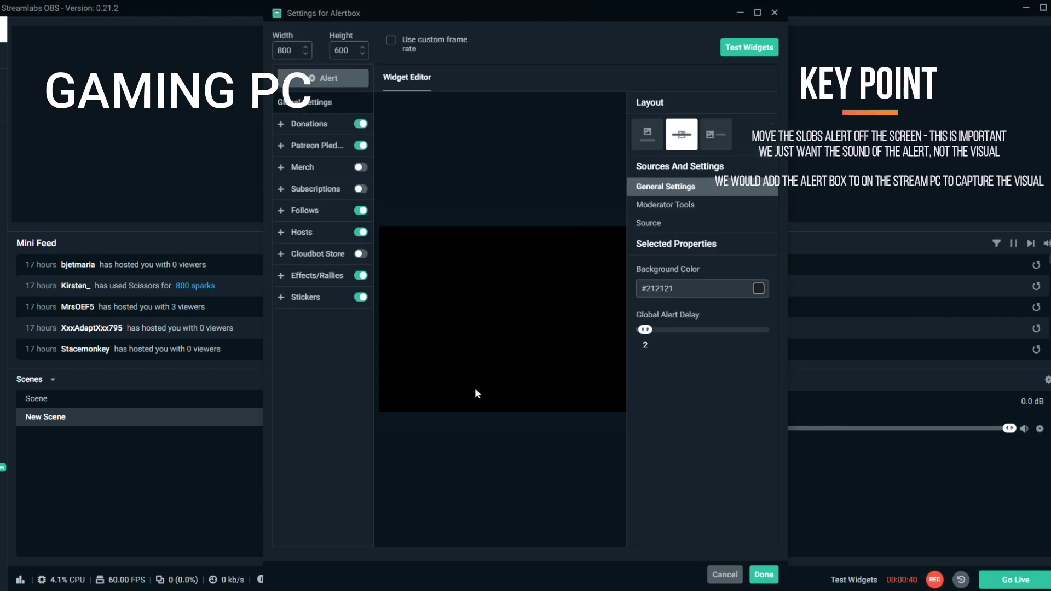
{"action": "left_click", "coordinate": [766, 576]}
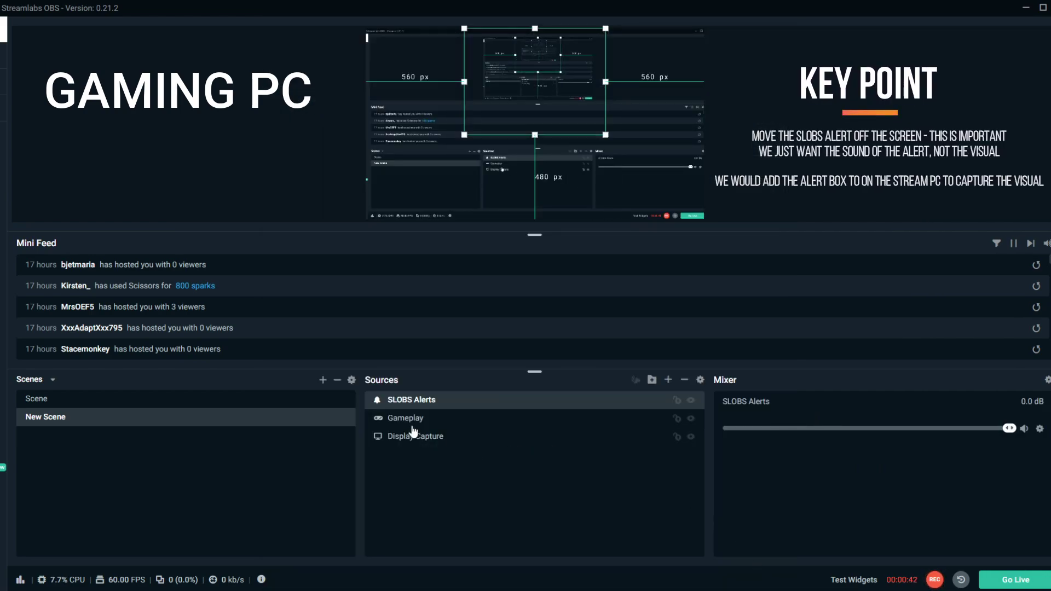
- Drag the SLOBS Alerts box left, off the visible canvas area
{"action": "left_click_drag", "start_coordinate": [516, 116], "coordinate": [301, 140]}
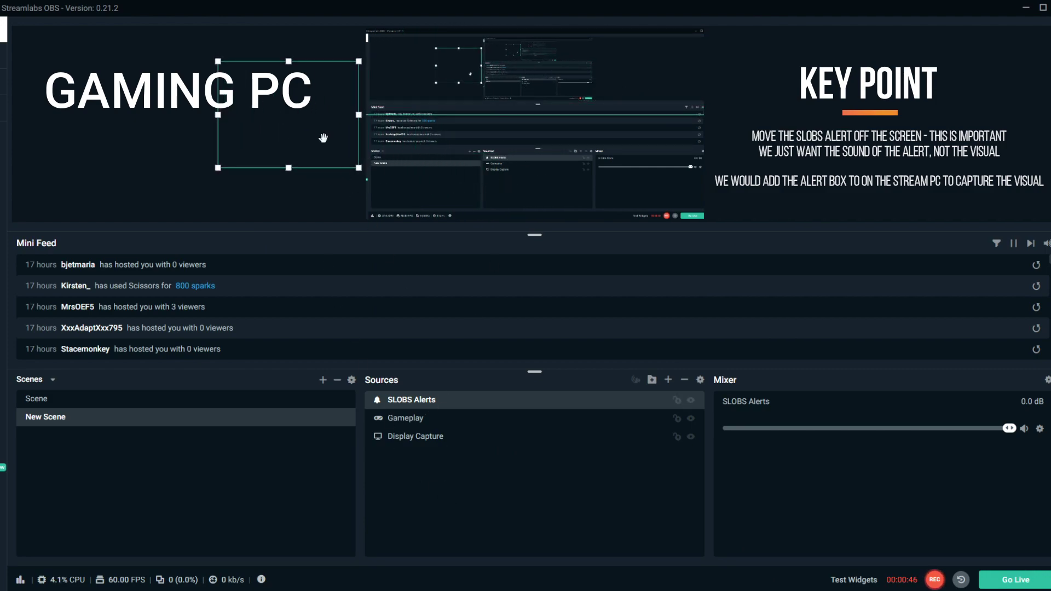
{"action": "left_click", "coordinate": [405, 417]}
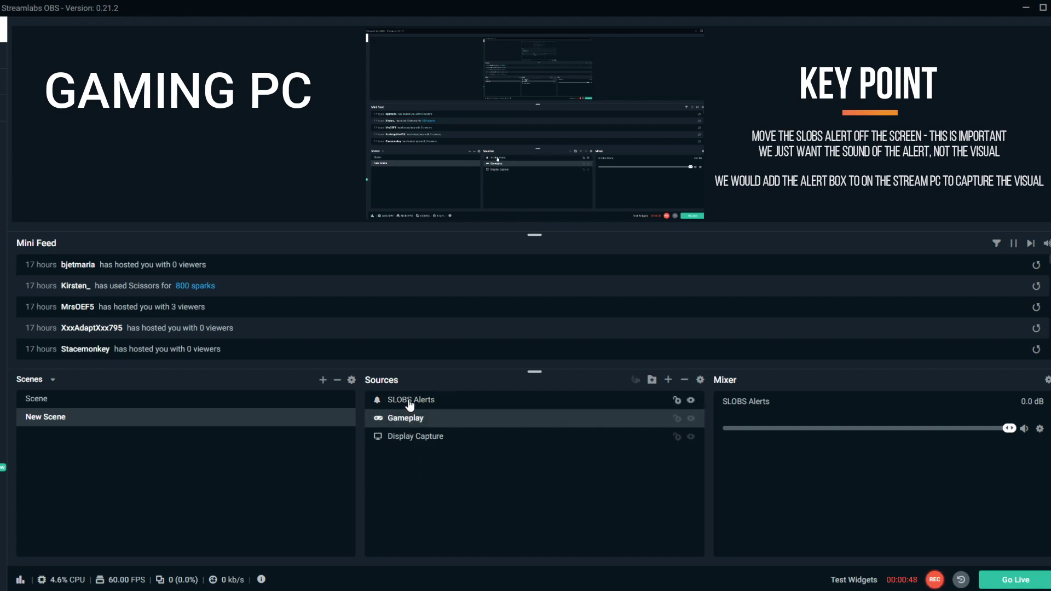
{"action": "left_click", "coordinate": [408, 400]}
{"action": "left_click_drag", "start_coordinate": [299, 132], "coordinate": [300, 135]}
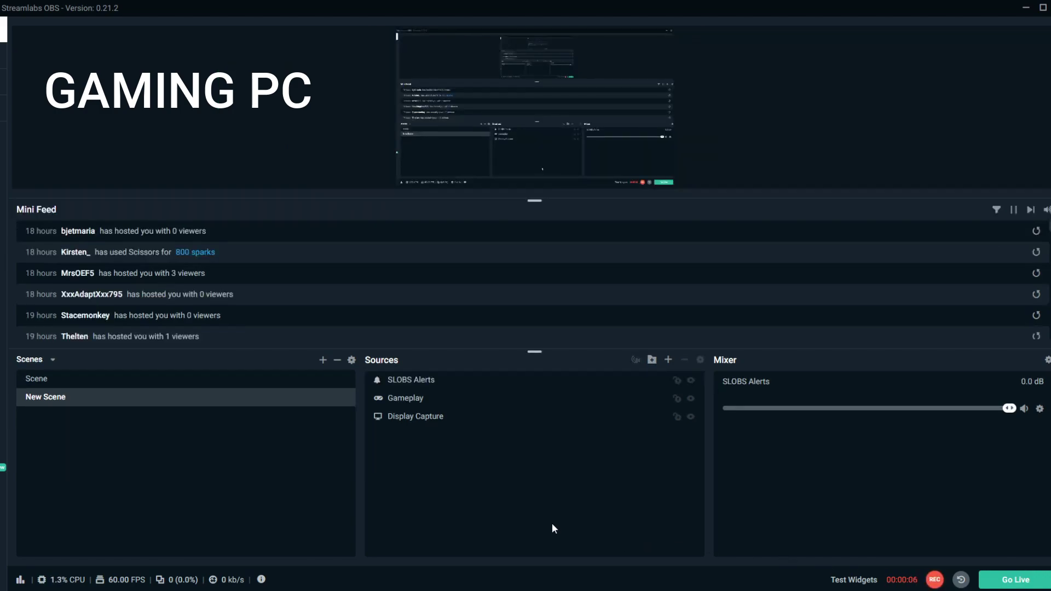
- Create an output projector from the Gameplay source, fullscreen on Display 3 at 1280x720
{"action": "left_click", "coordinate": [550, 407]}
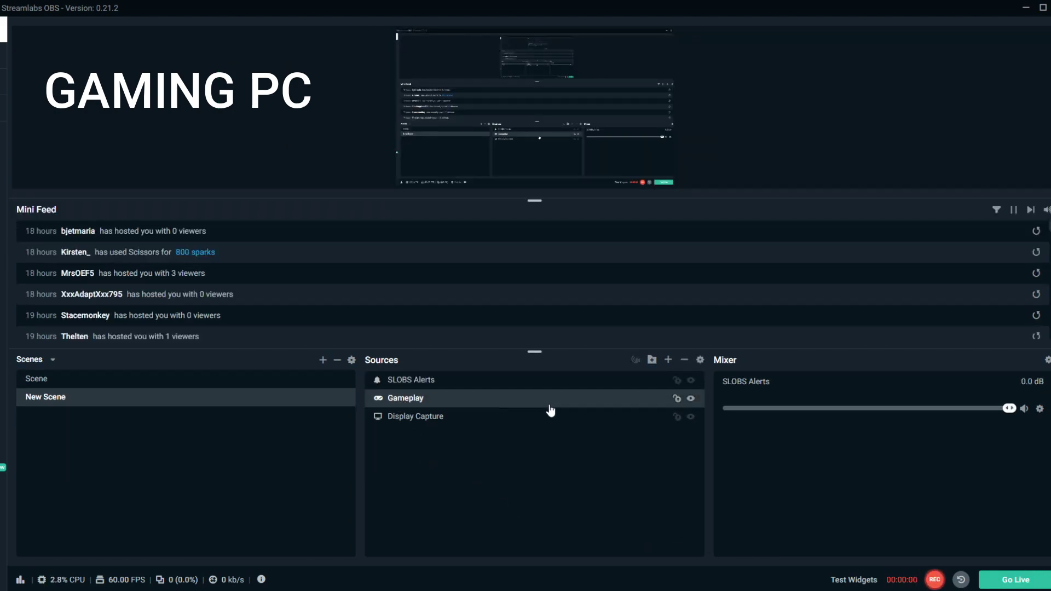
{"action": "right_click", "coordinate": [472, 402]}
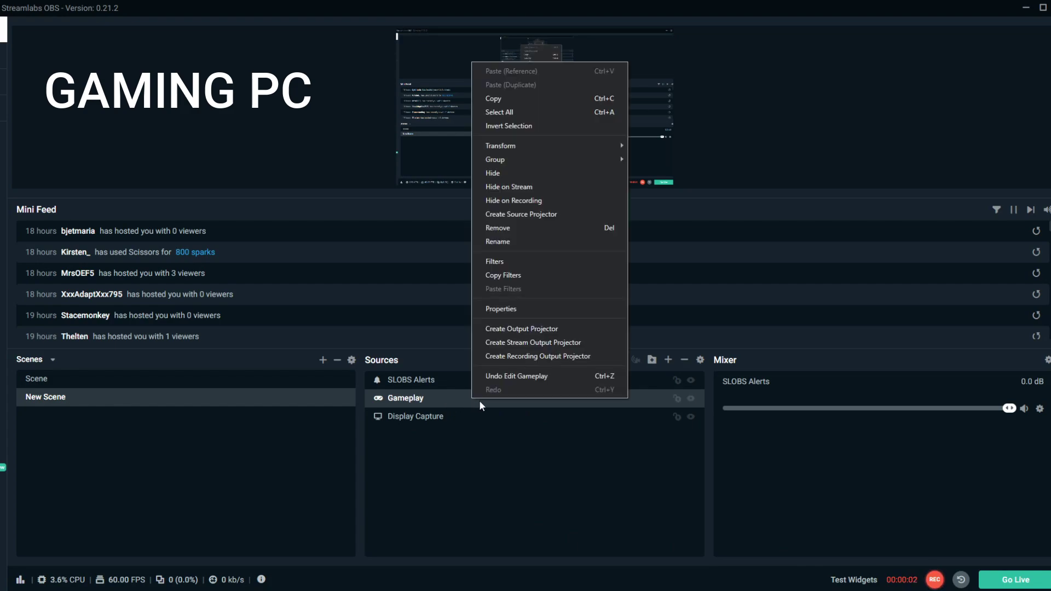
{"action": "left_click", "coordinate": [562, 328]}
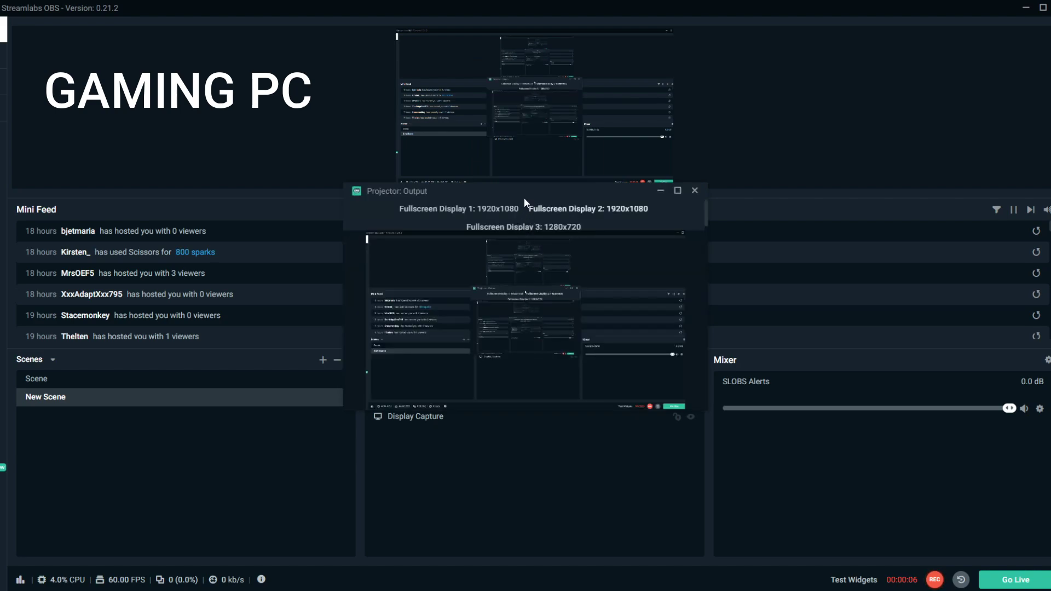
{"action": "left_click", "coordinate": [526, 228]}
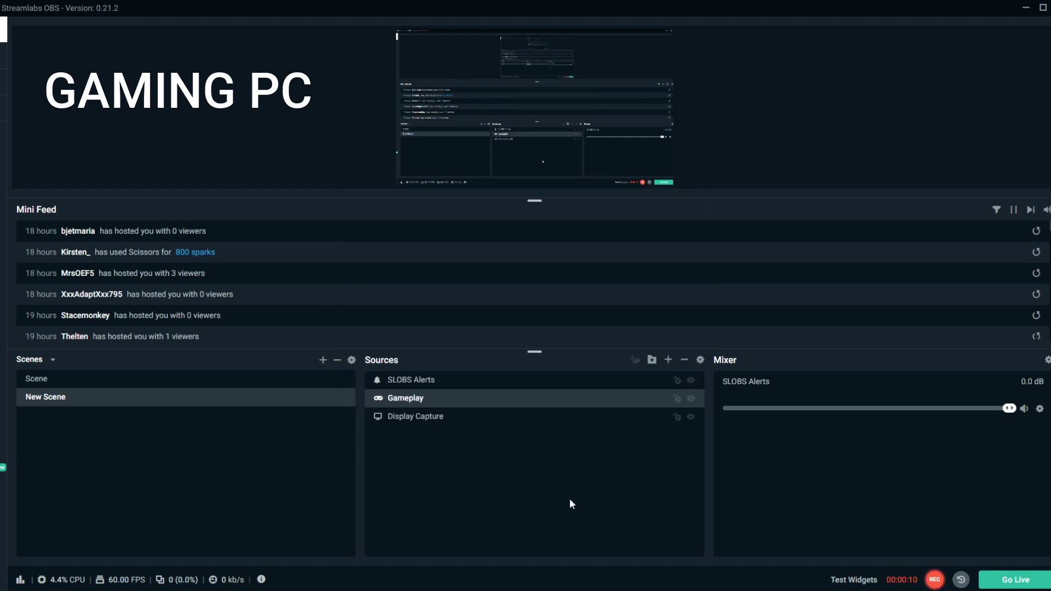
- Add the existing Capture Card video capture device and move it below Webcam, above Background
{"action": "mouse_move", "coordinate": [441, 583]}
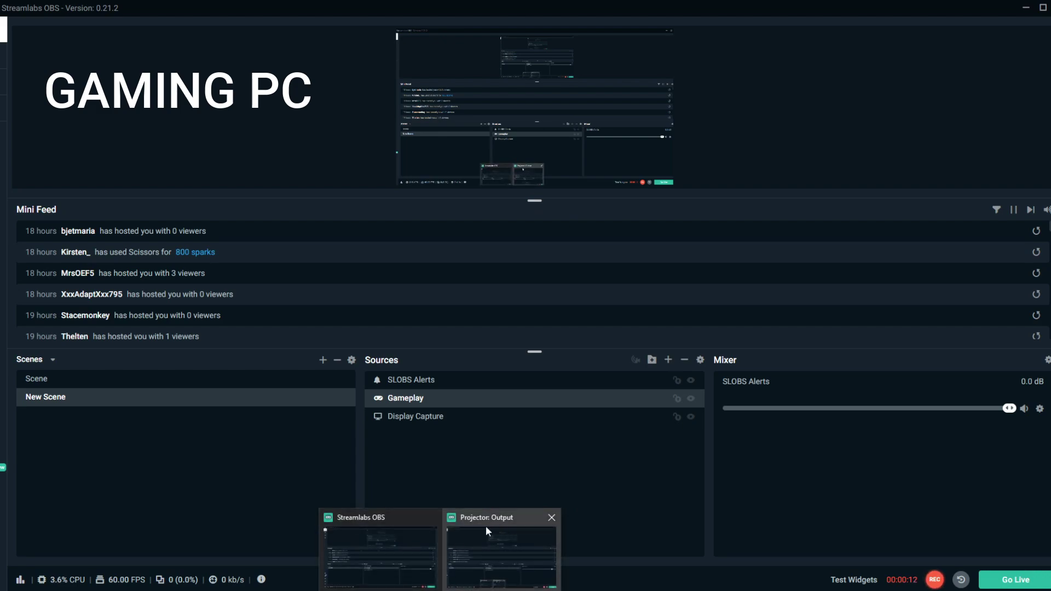
{"action": "mouse_move", "coordinate": [491, 525]}
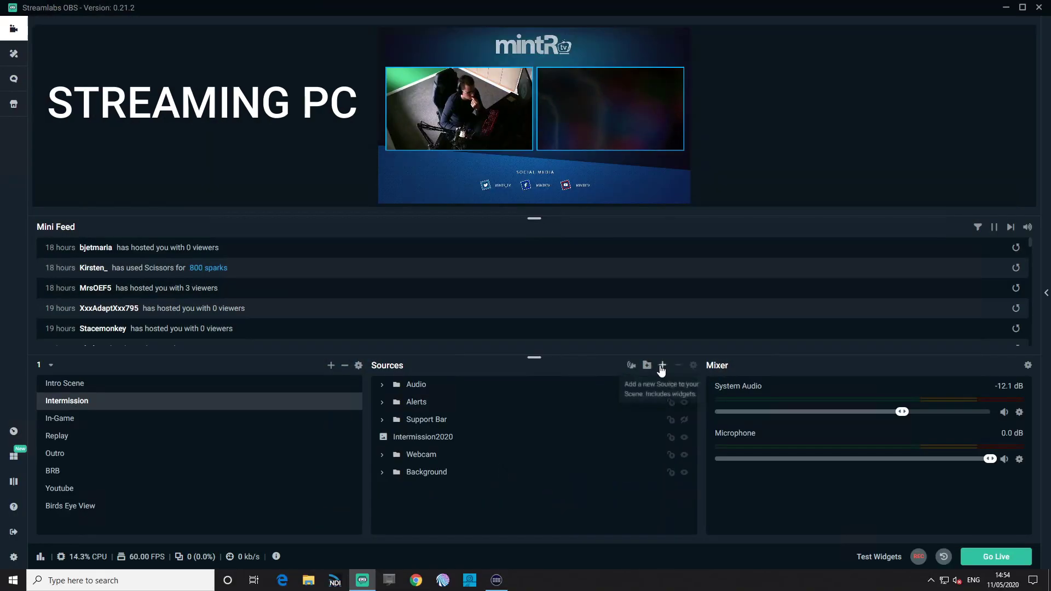
{"action": "left_click", "coordinate": [660, 365]}
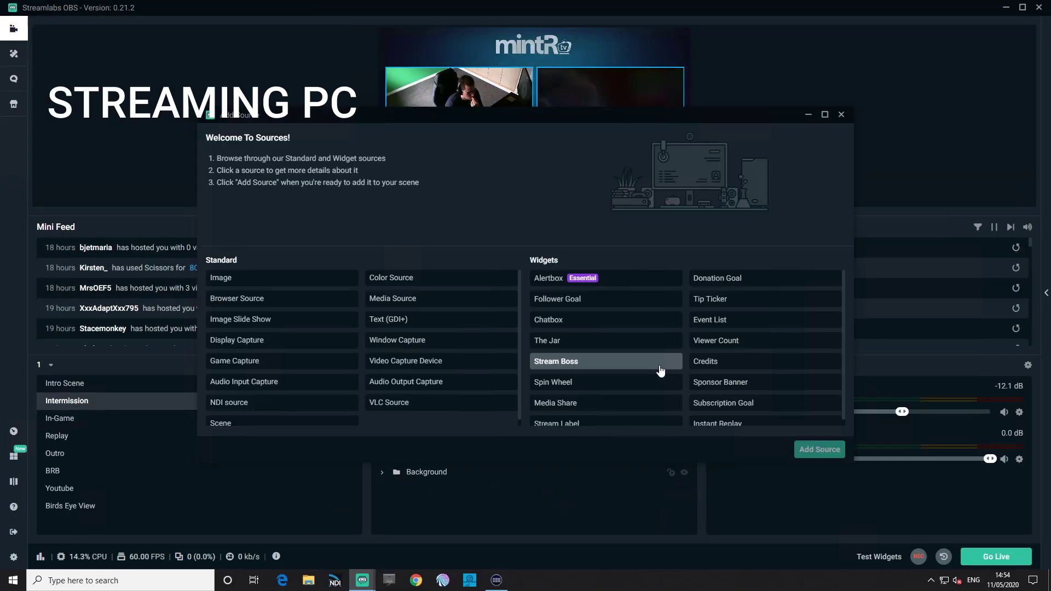
{"action": "left_click", "coordinate": [411, 365]}
{"action": "left_click", "coordinate": [819, 449]}
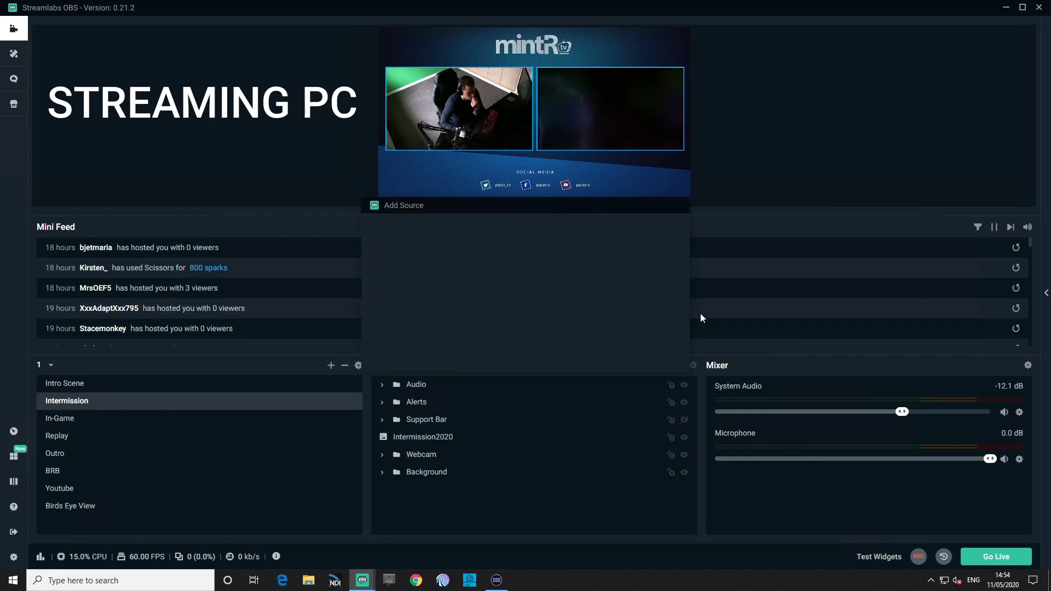
{"action": "left_click", "coordinate": [405, 285]}
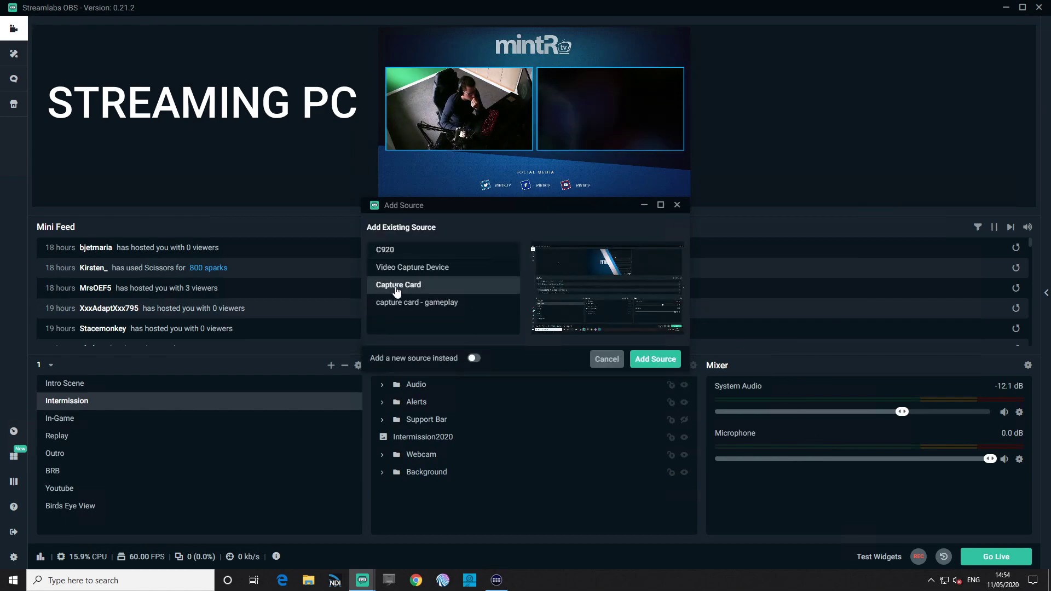
{"action": "left_click", "coordinate": [661, 366]}
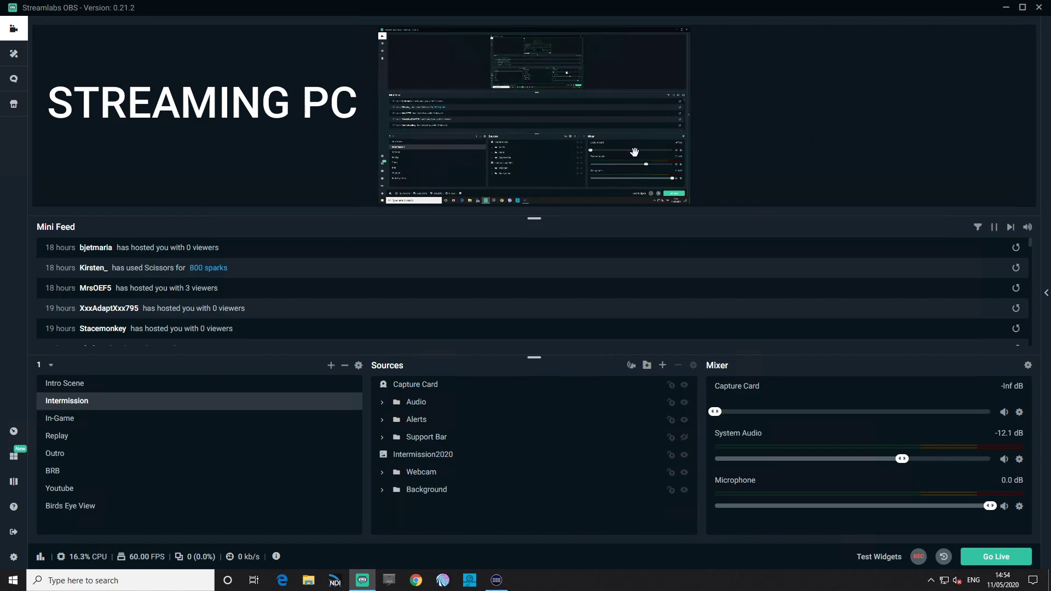
{"action": "left_click", "coordinate": [438, 390]}
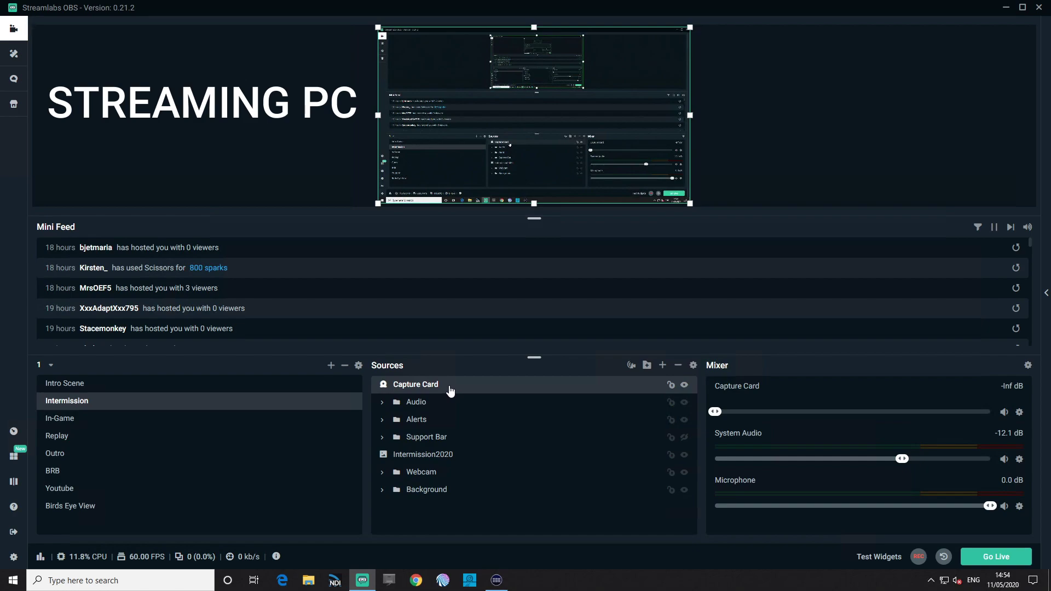
{"action": "left_click_drag", "start_coordinate": [448, 389], "coordinate": [429, 485]}
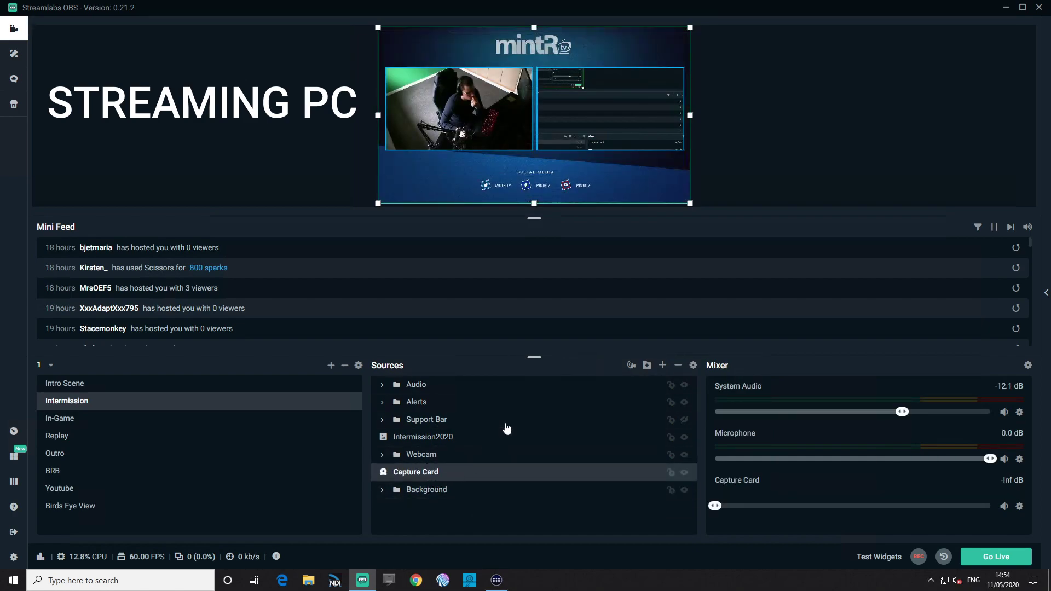